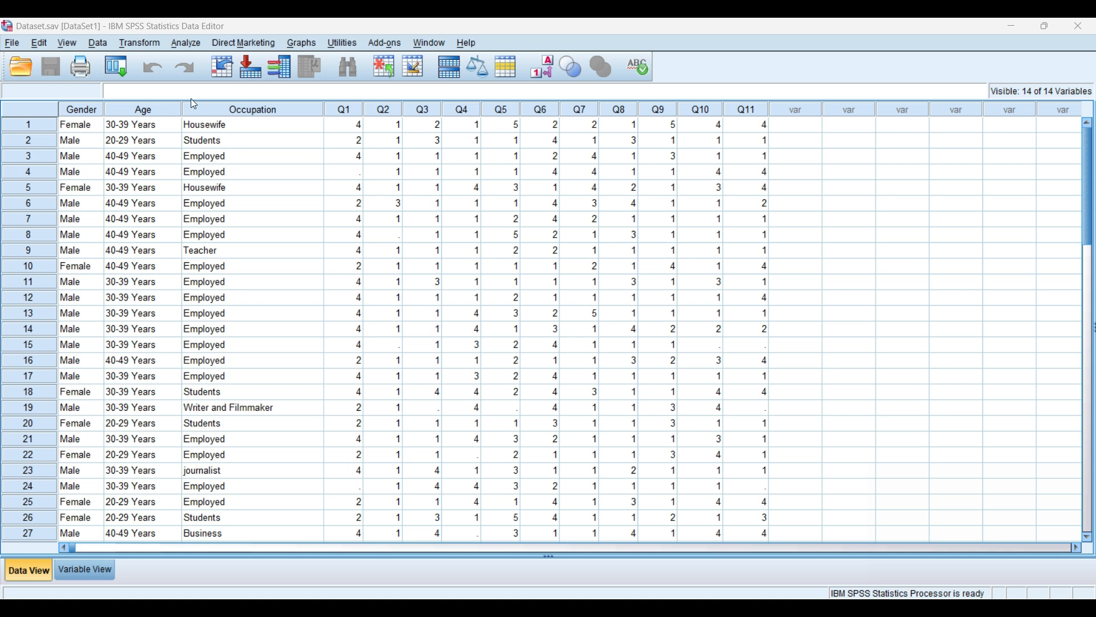
Run a Frequencies analysis with frequency tables for all variables: Age, Gender, Occupation and Q1 through Q11.
left_click(181, 44)
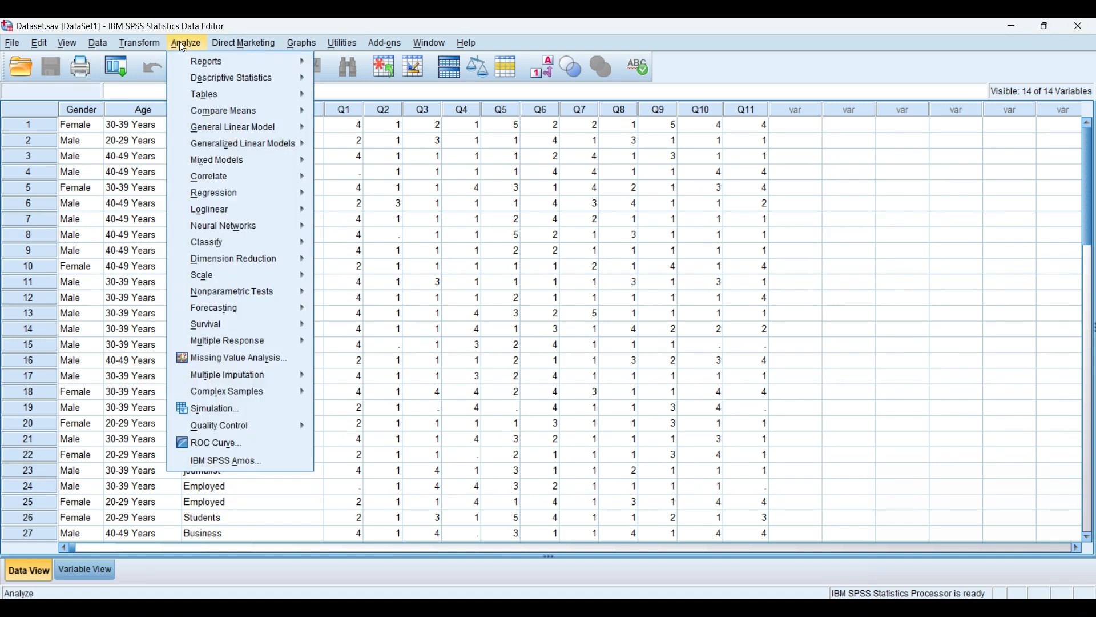
mouse_move(230, 81)
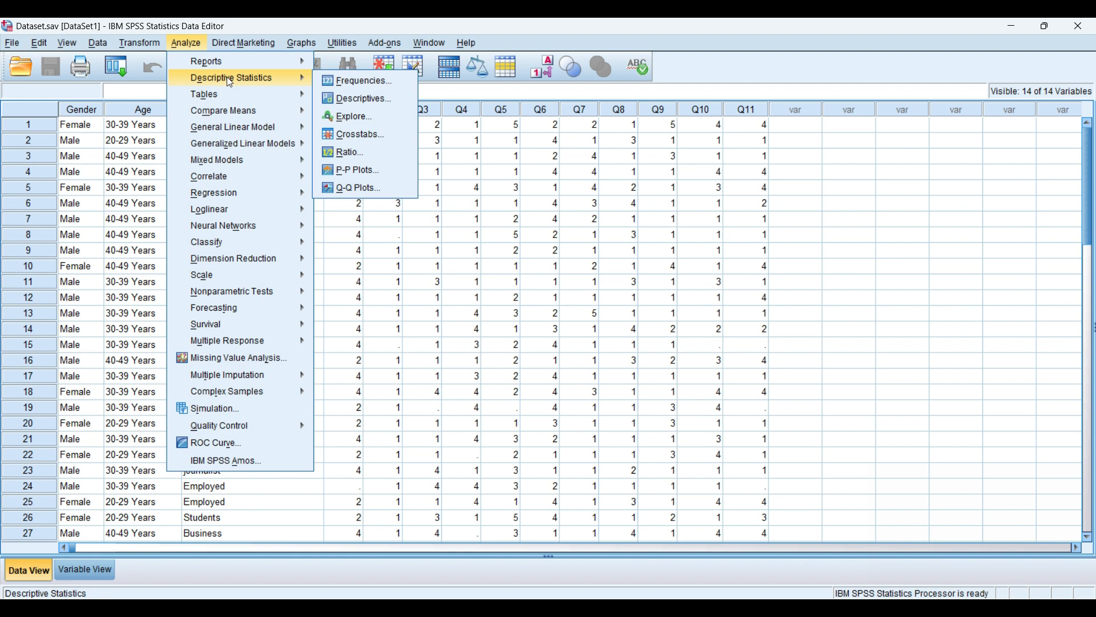
left_click(339, 82)
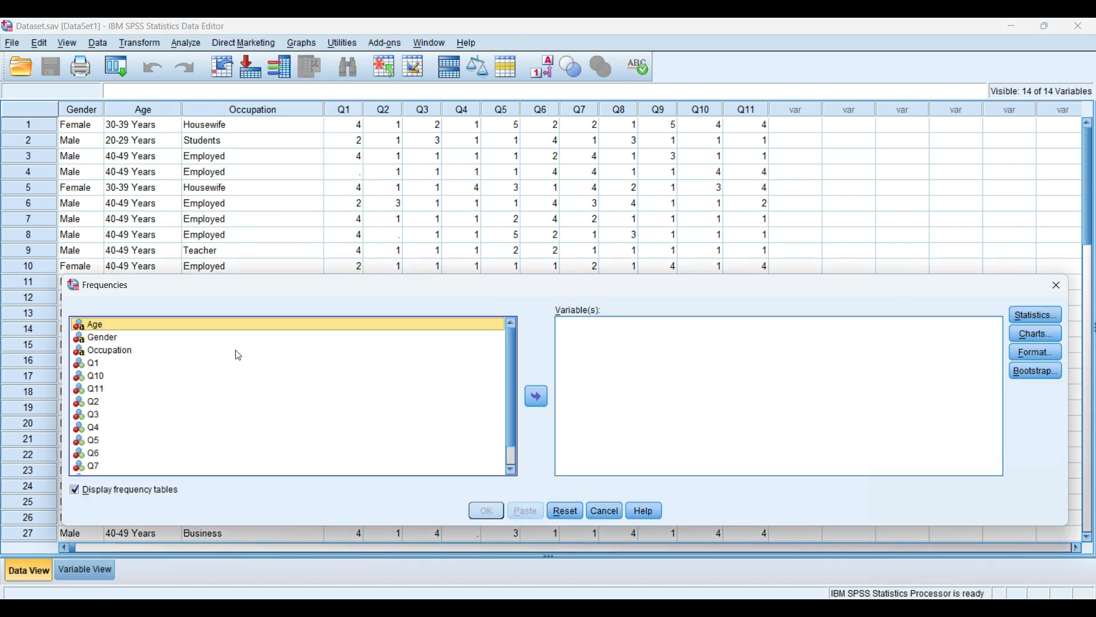
scroll(511, 337, "down", 1)
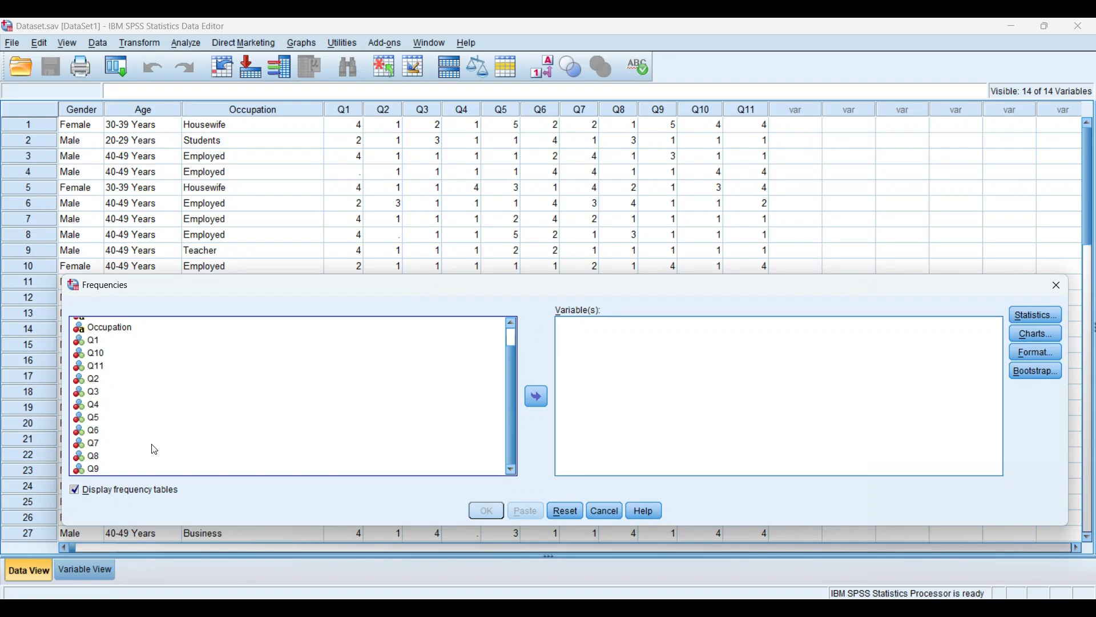
left_click(94, 472, "shift")
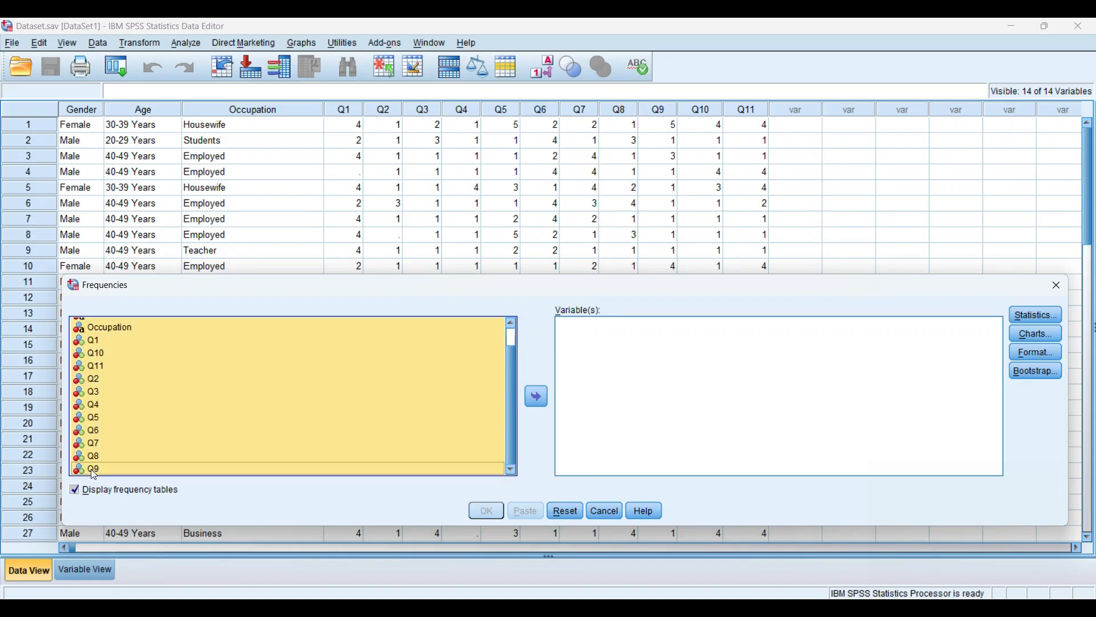
left_click(544, 397)
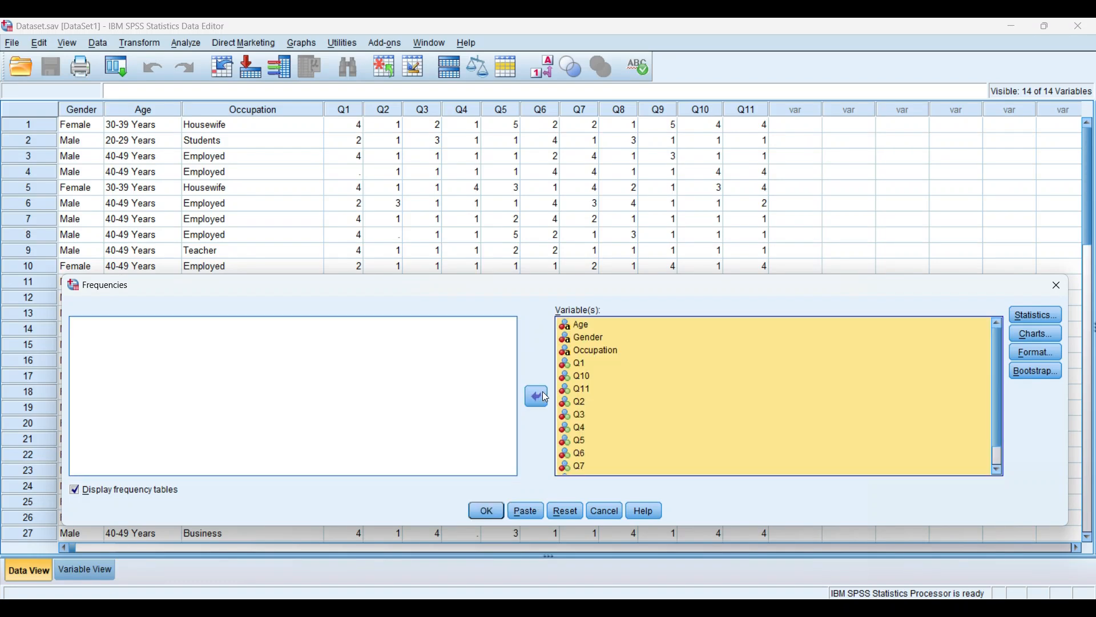
left_click(485, 512)
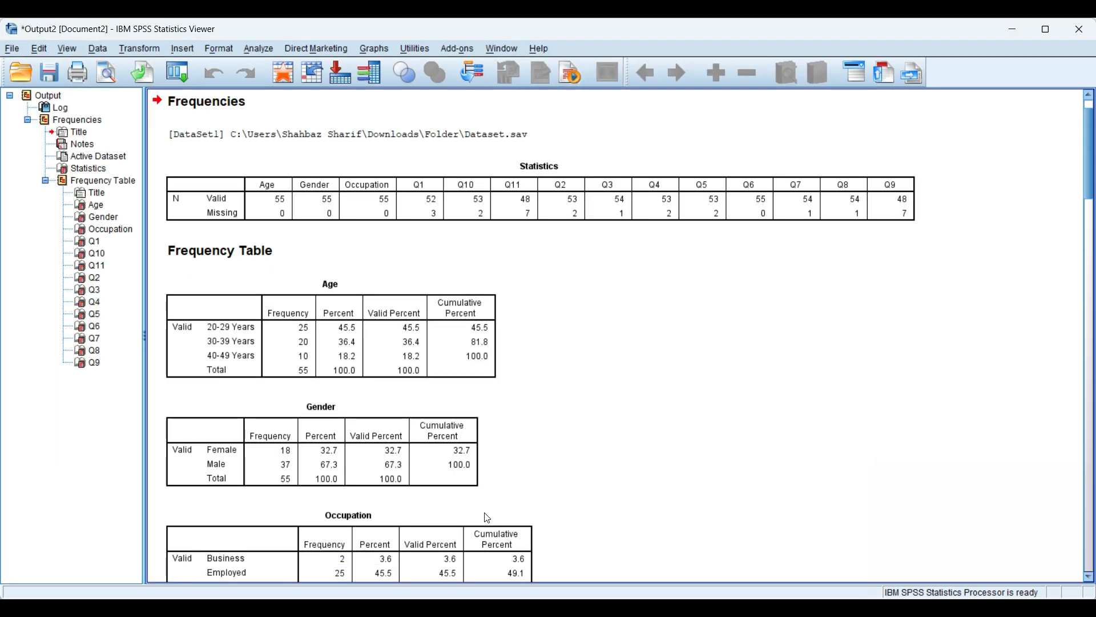
Examine the valid and missing counts in the Statistics table alongside the dataset's cells.
left_click(347, 166)
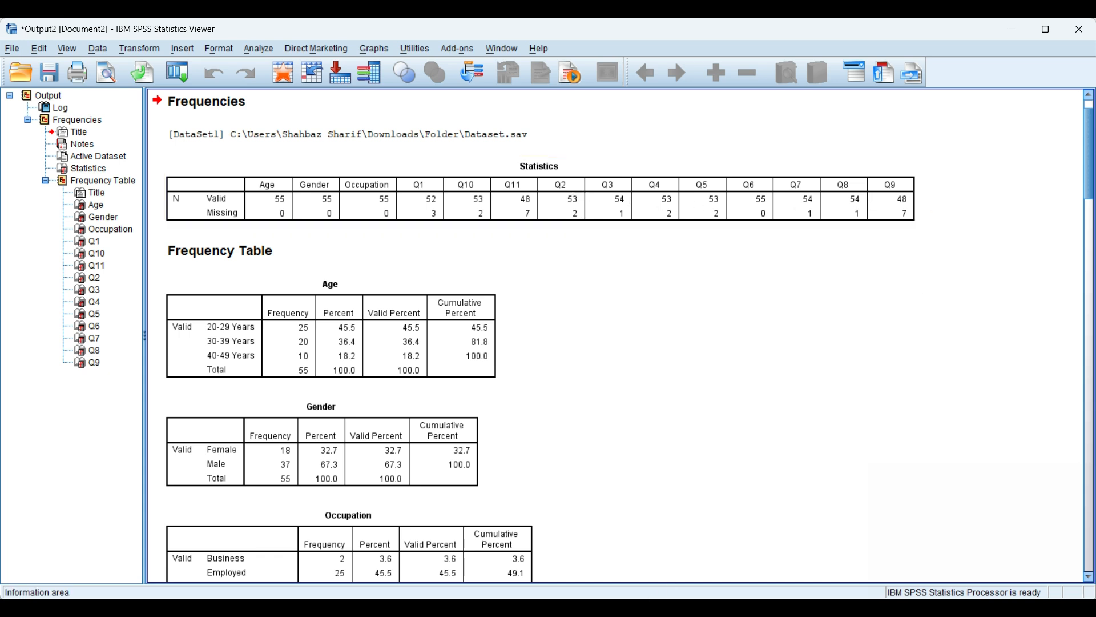
mouse_move(628, 608)
left_click(557, 571)
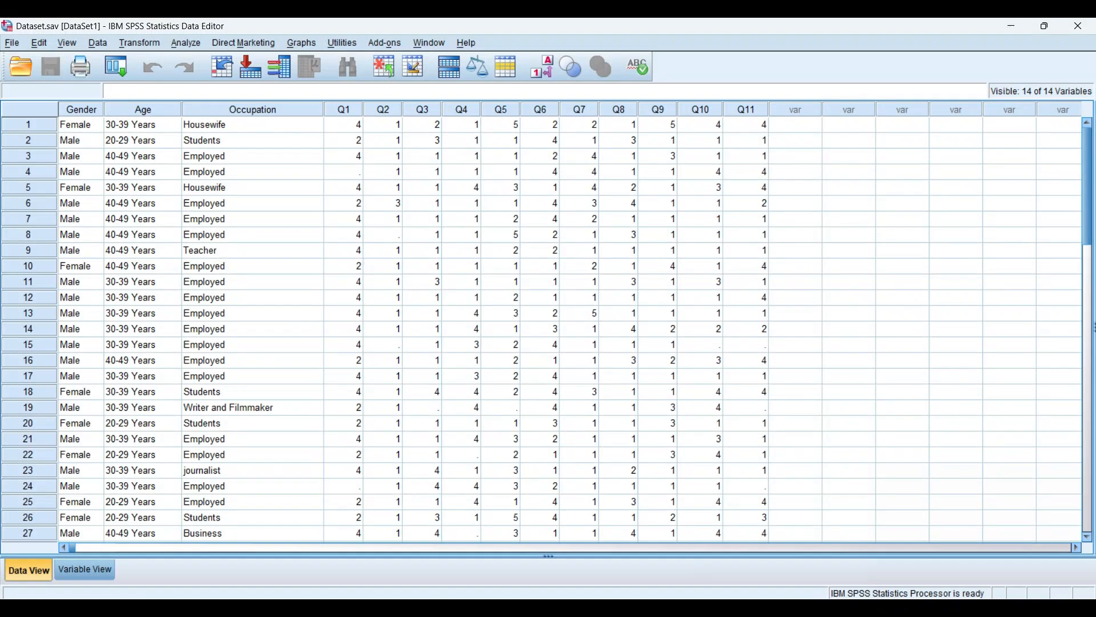
mouse_move(628, 608)
left_click(700, 578)
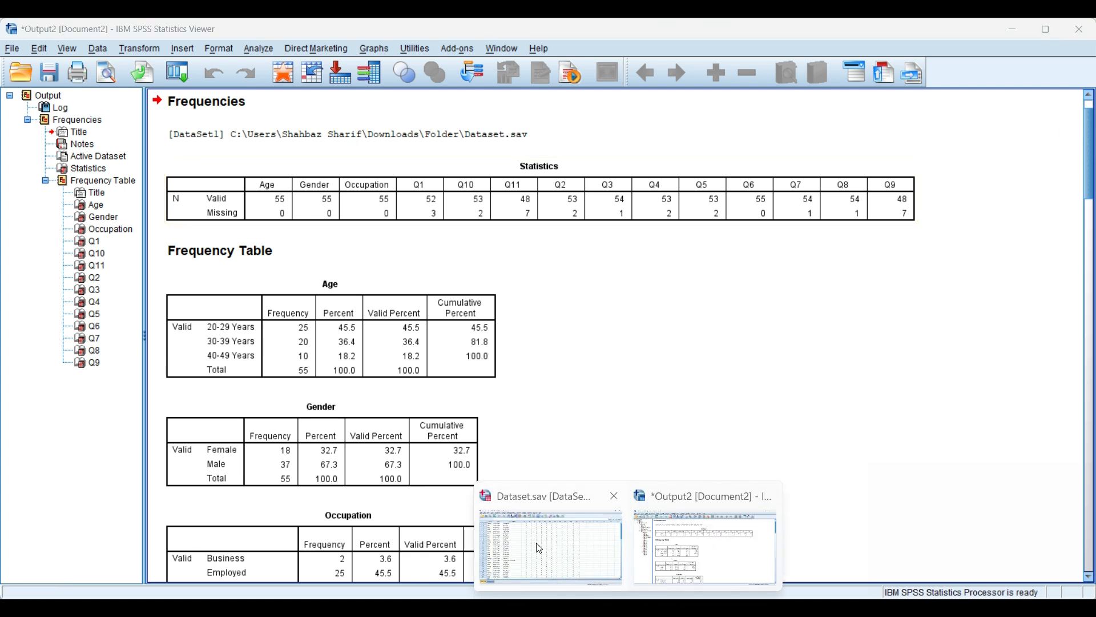
Return to the dataset and start a Compute Variable operation with Q1M as the target variable.
left_click(536, 542)
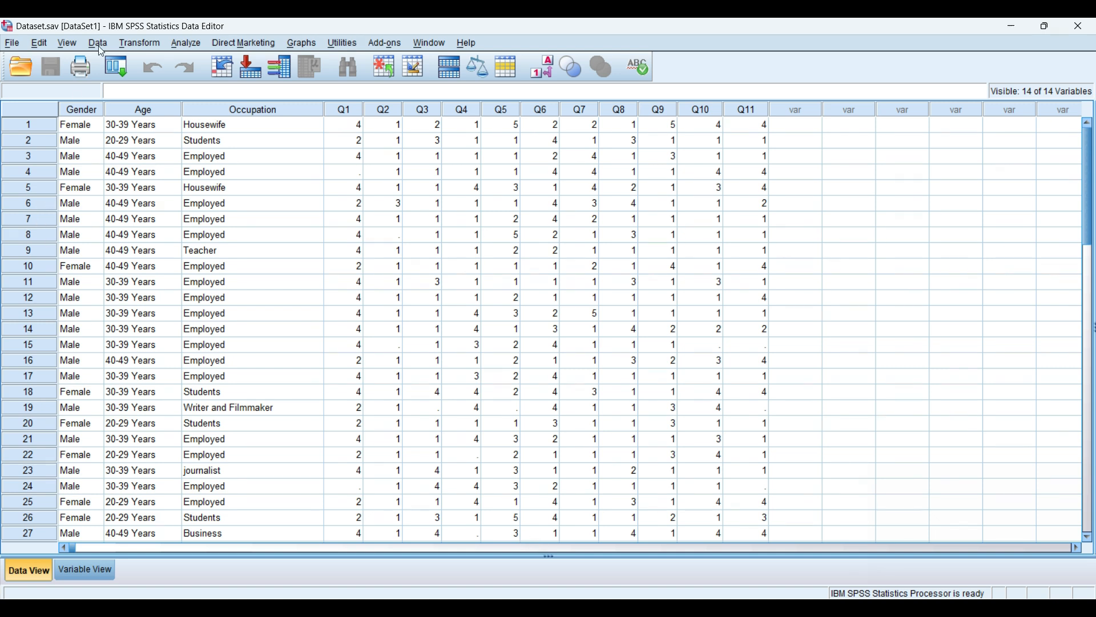
left_click(131, 44)
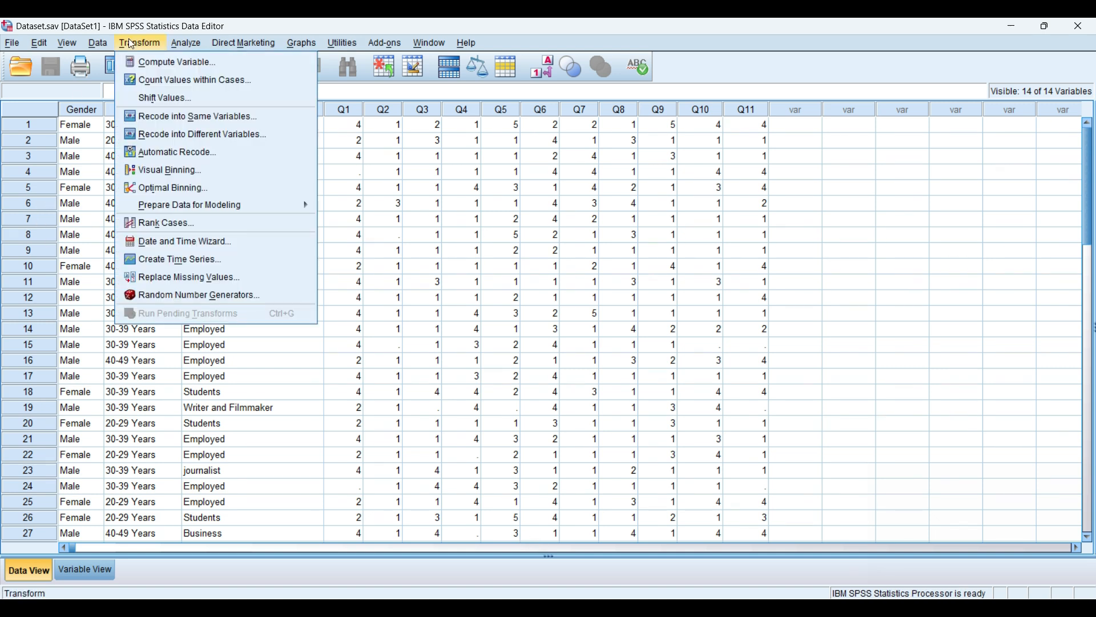
left_click(147, 62)
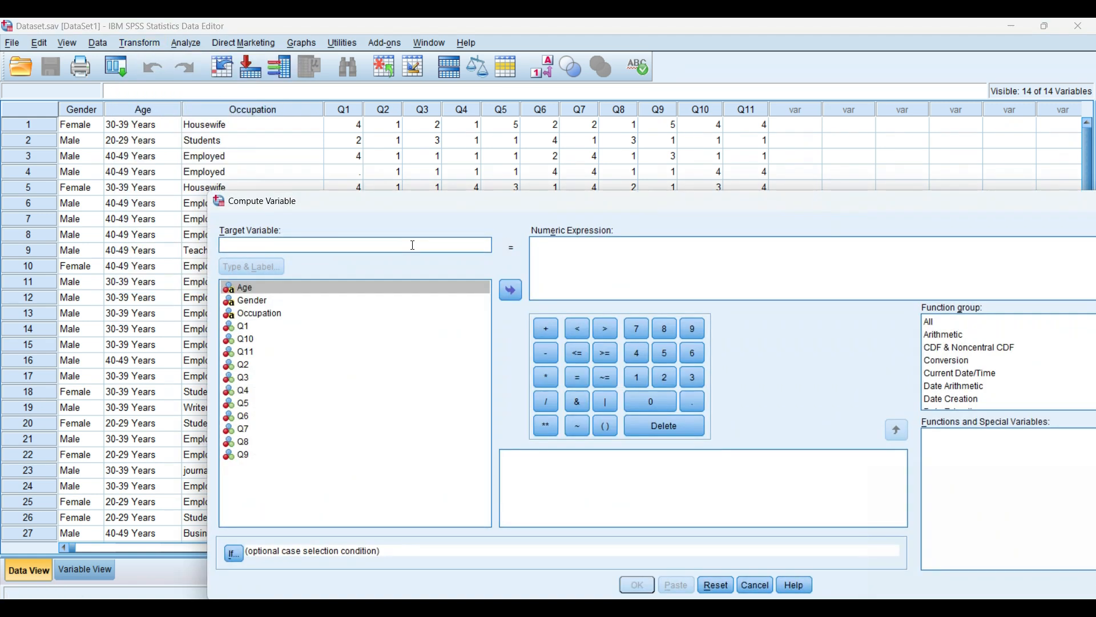
left_click(246, 327)
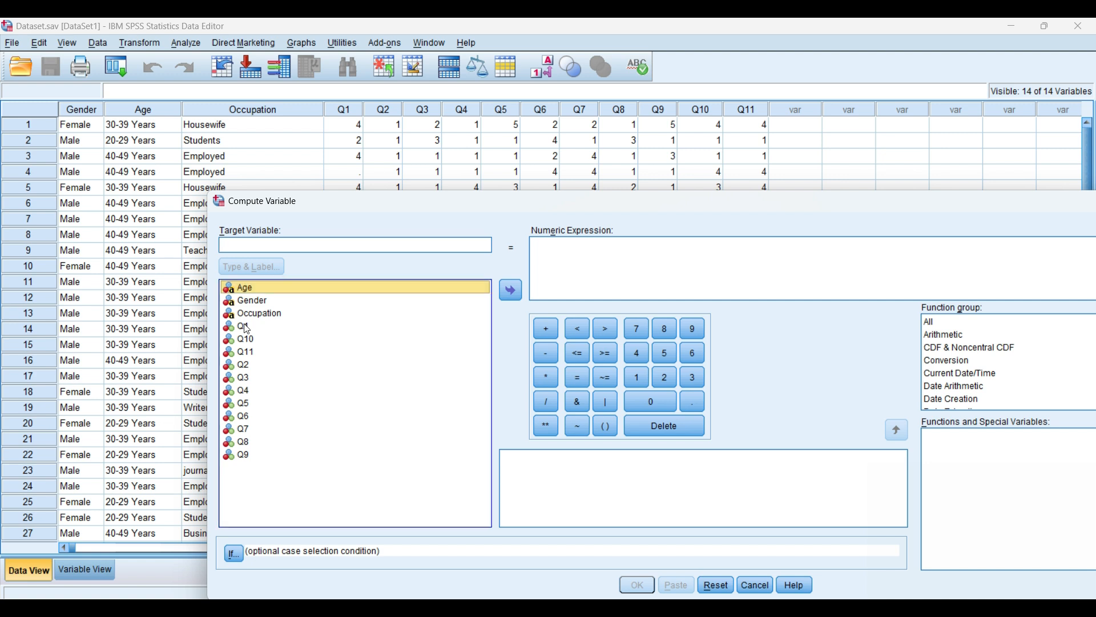
left_click(247, 244)
type("Q")
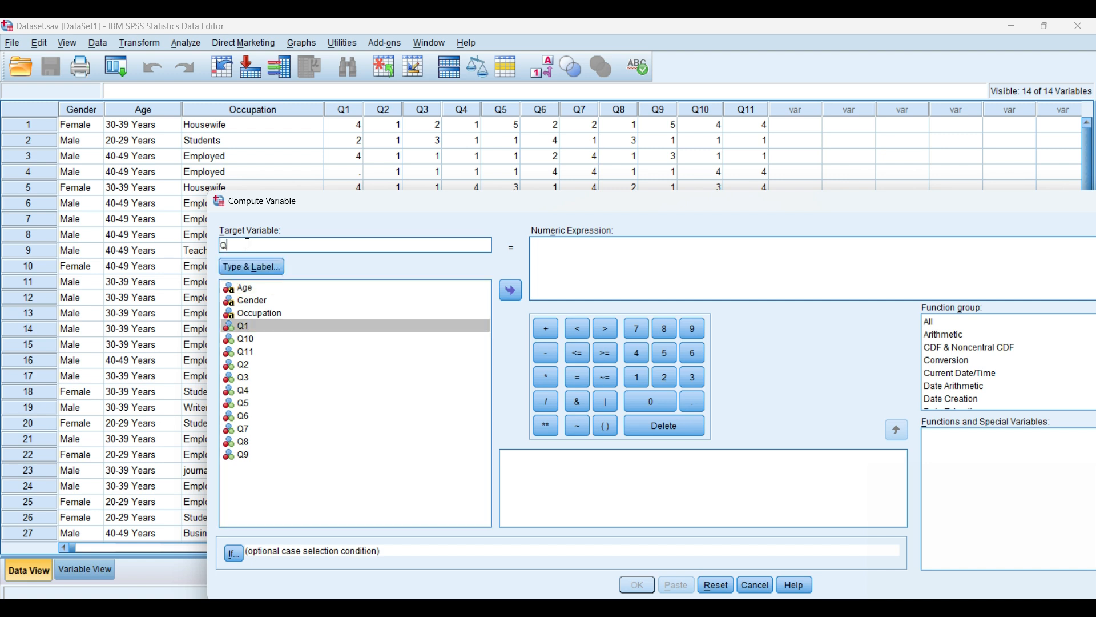
type("1M")
Define the numeric expression as MISSING(Q1) and run the computation.
left_click(563, 250)
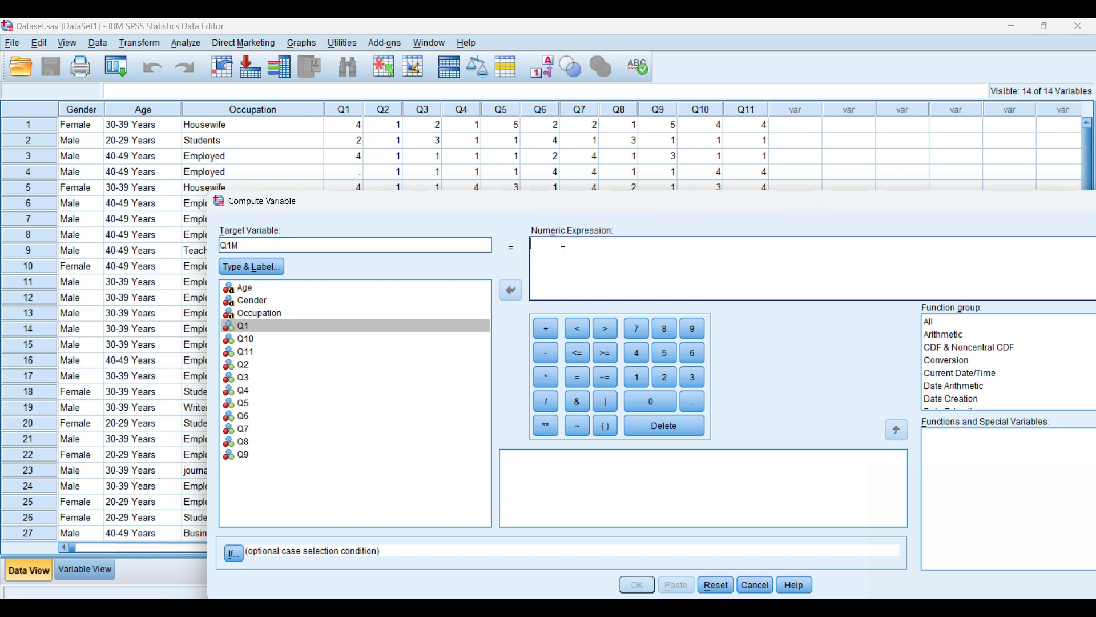
type("MISSING")
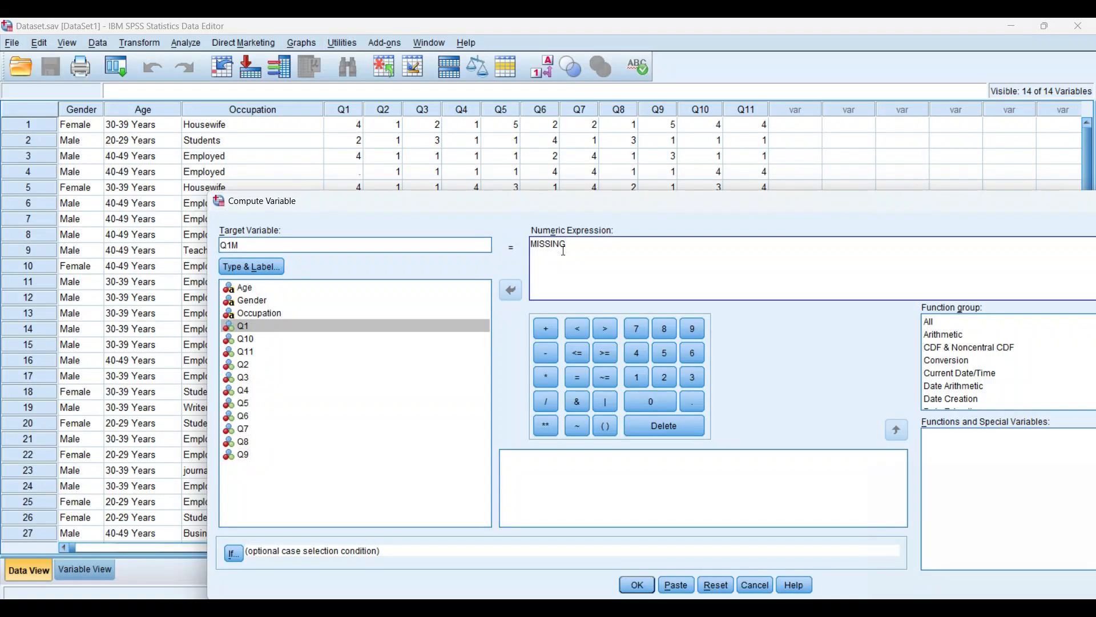
left_click(606, 425)
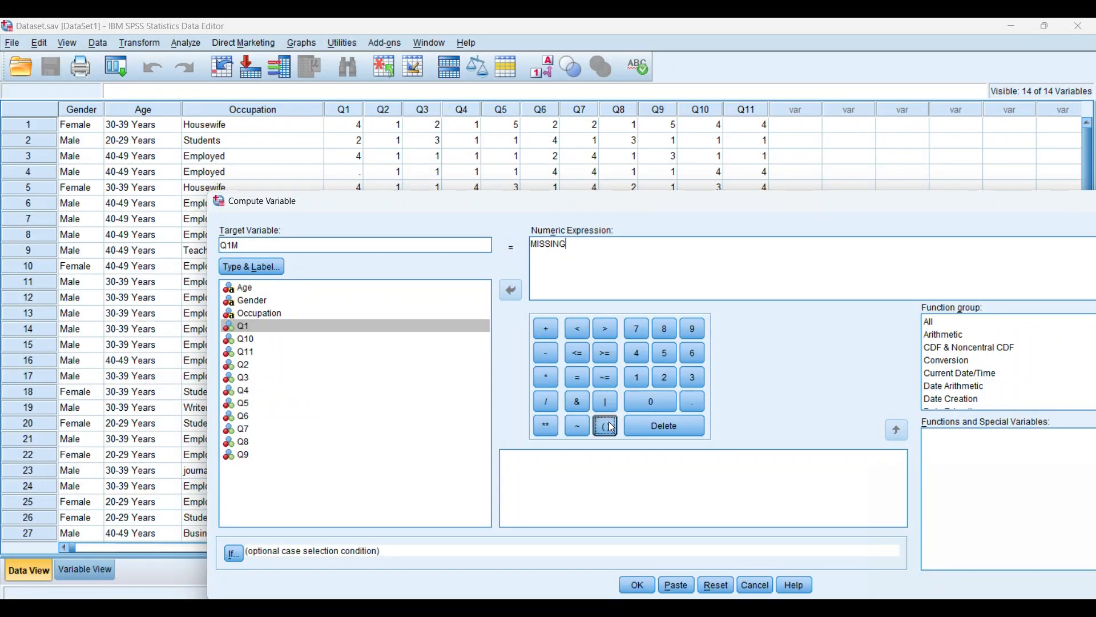
left_click(282, 326)
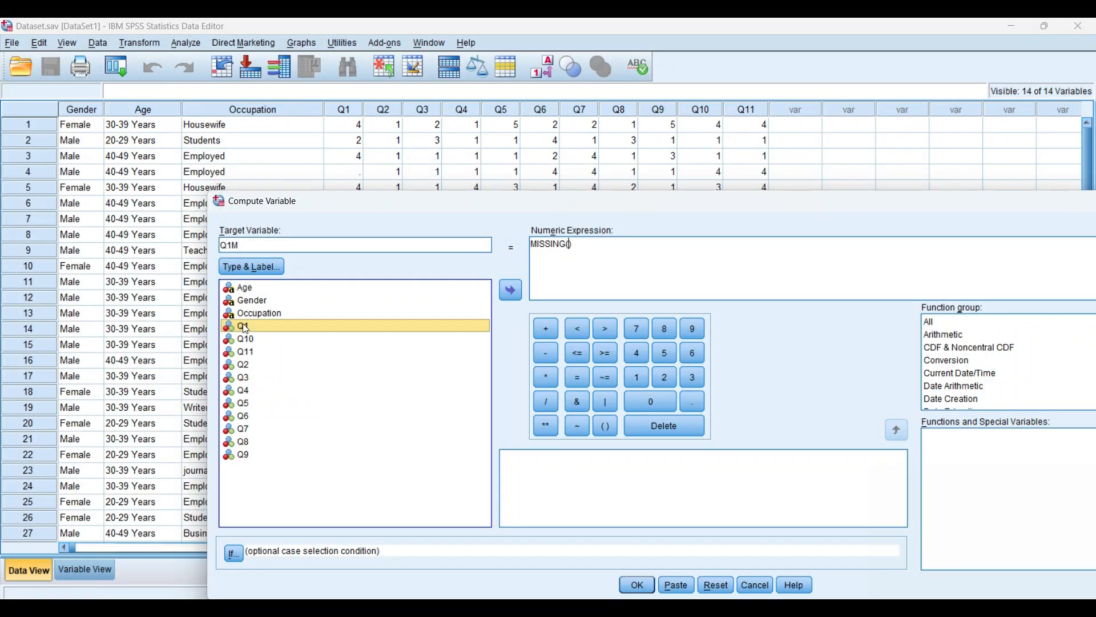
left_click(512, 292)
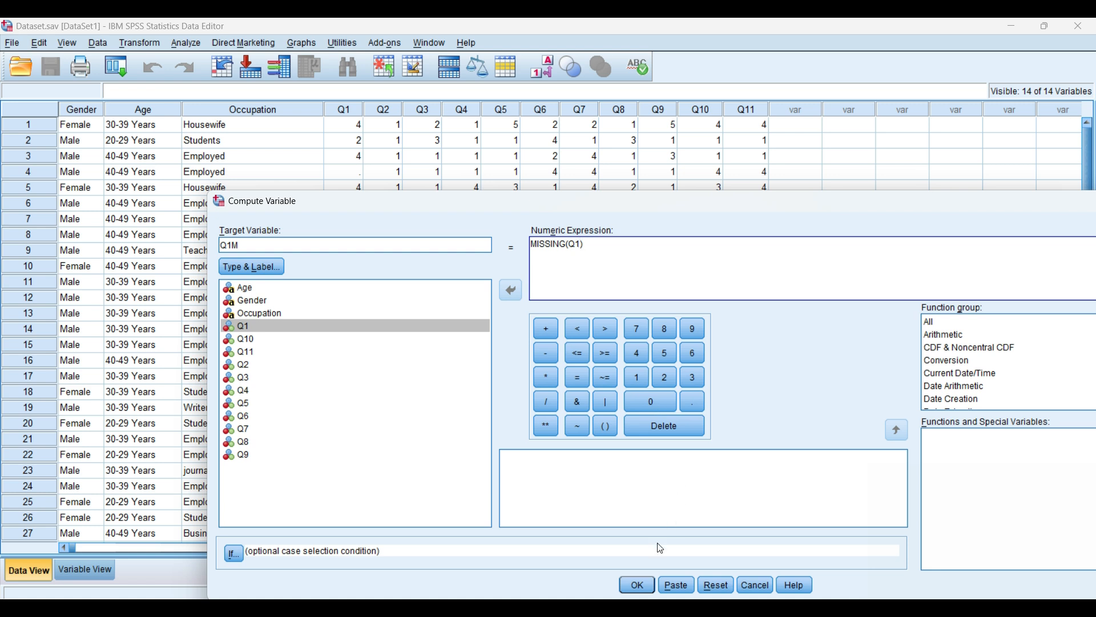
left_click(638, 584)
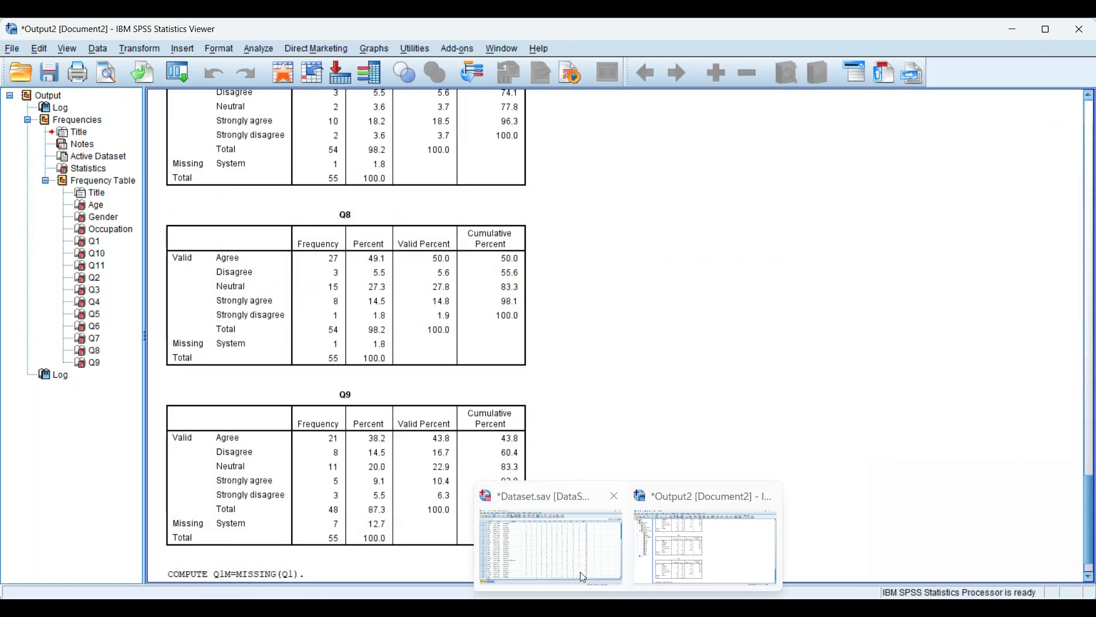
Set the decimals of variable Q1M to 0 and return to the dataset's case values.
left_click(580, 570)
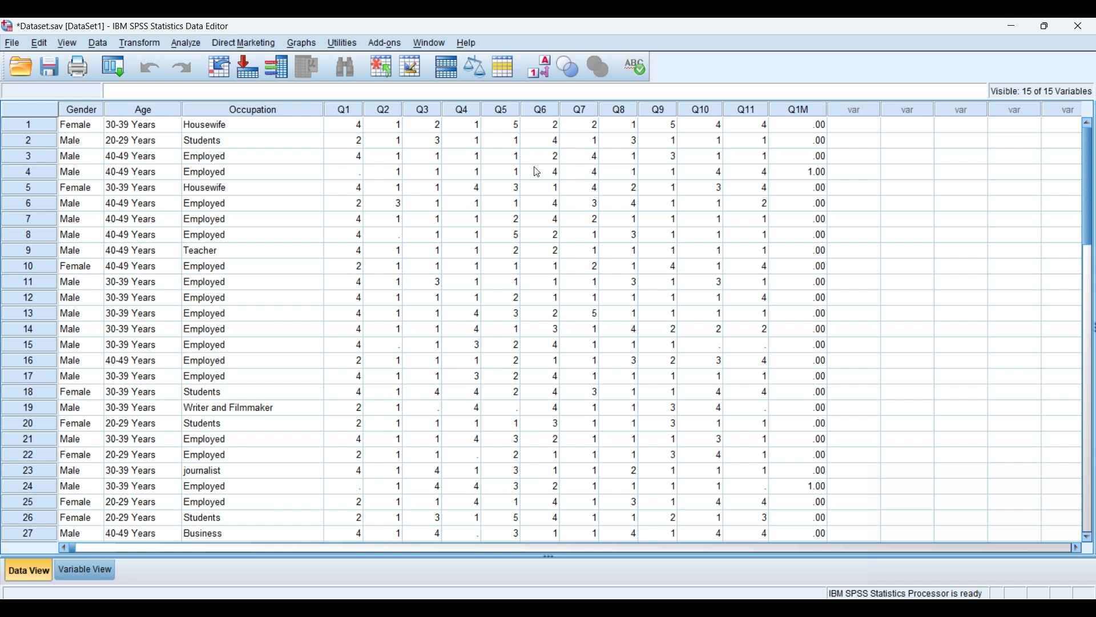
left_click(74, 571)
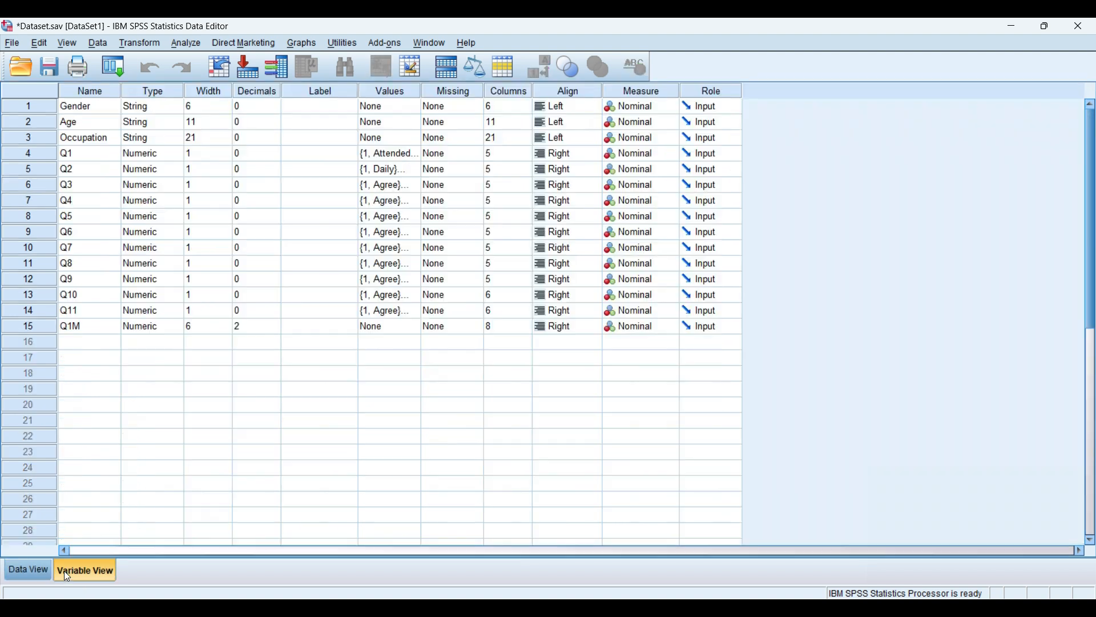
left_click(275, 331)
left_click(275, 331)
left_click(275, 331)
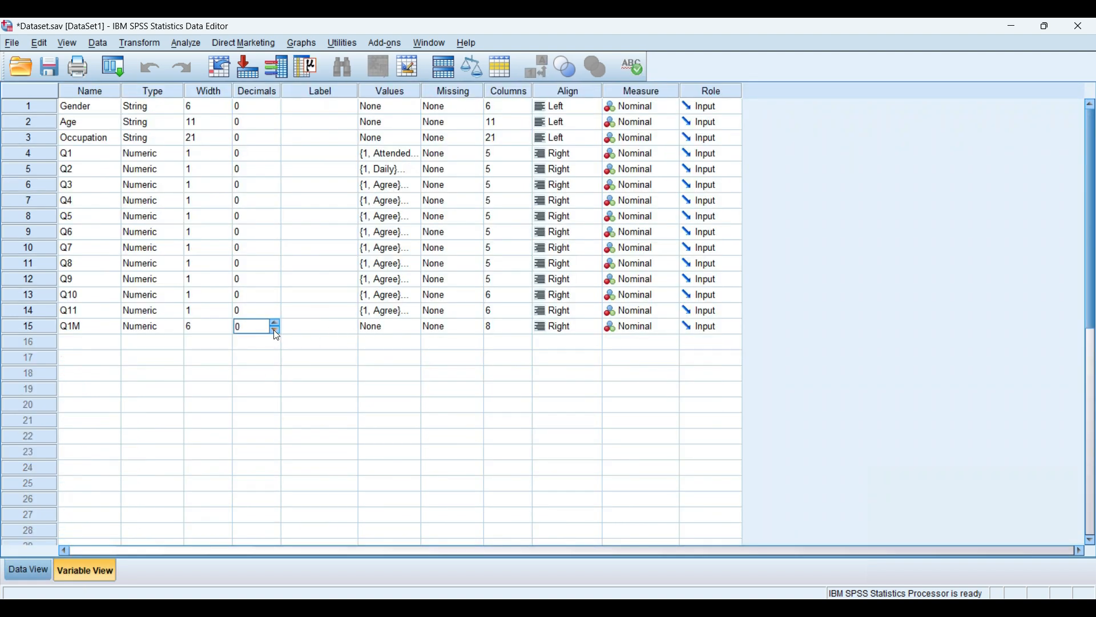
left_click(39, 566)
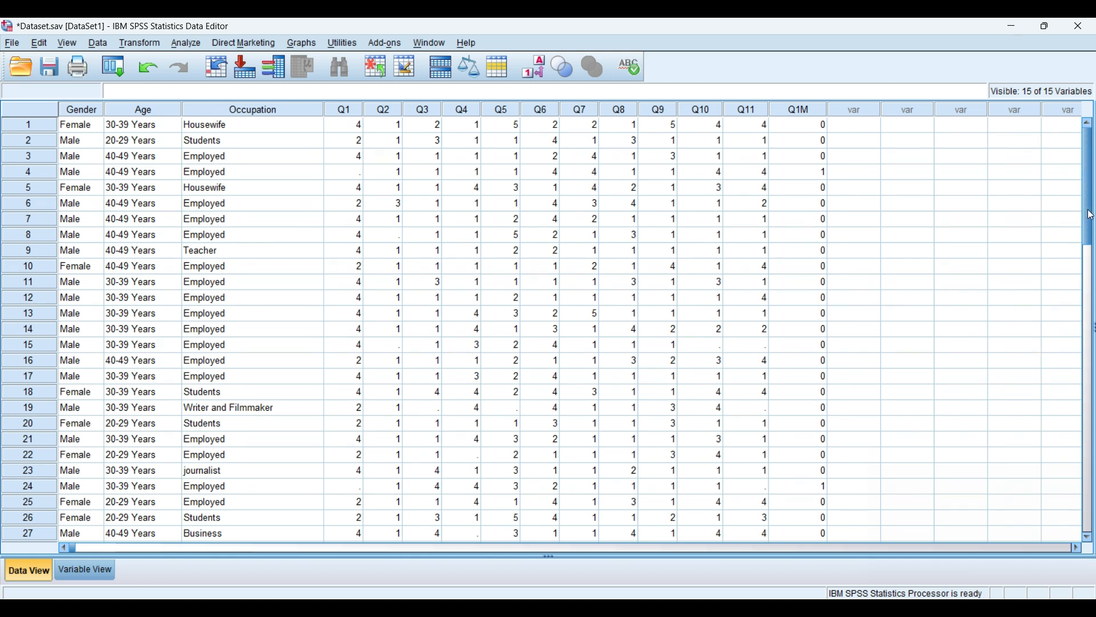
Fill the missing Q1 values flagged by Q1M in rows 4, 24 and 52 with -99.
left_click_drag(1090, 209, 1091, 350)
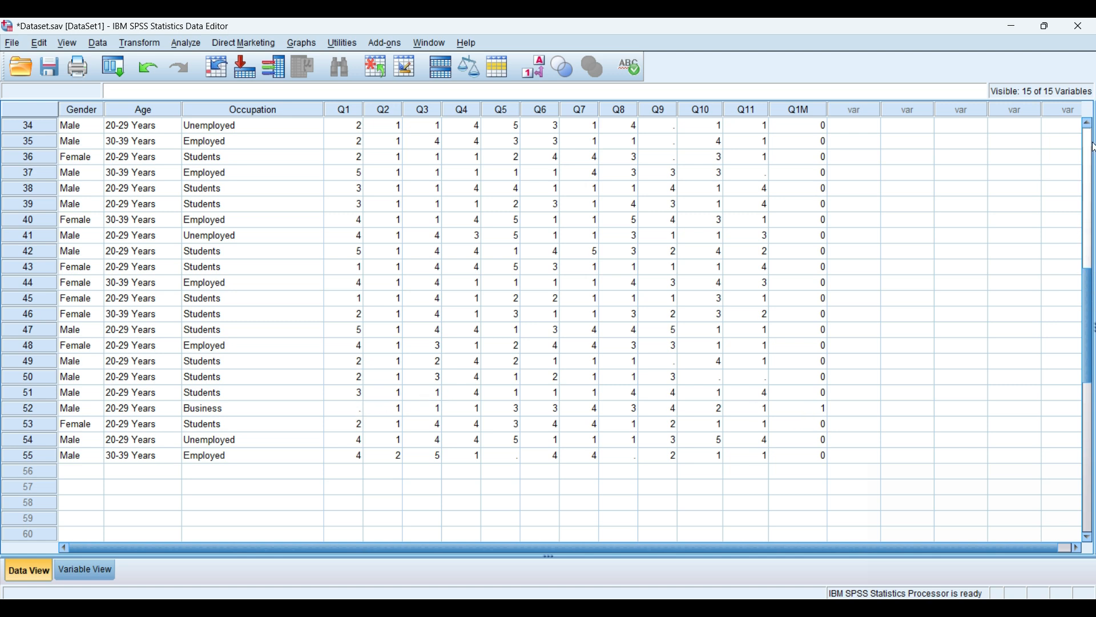
left_click_drag(1088, 288, 1093, 109)
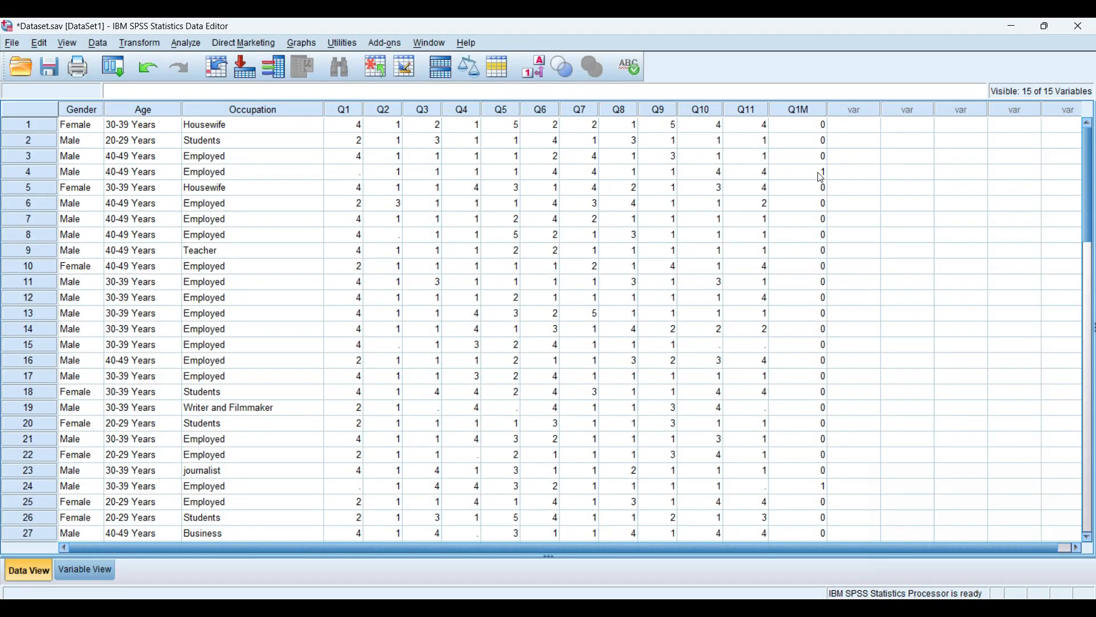
left_click(358, 171)
type("-99")
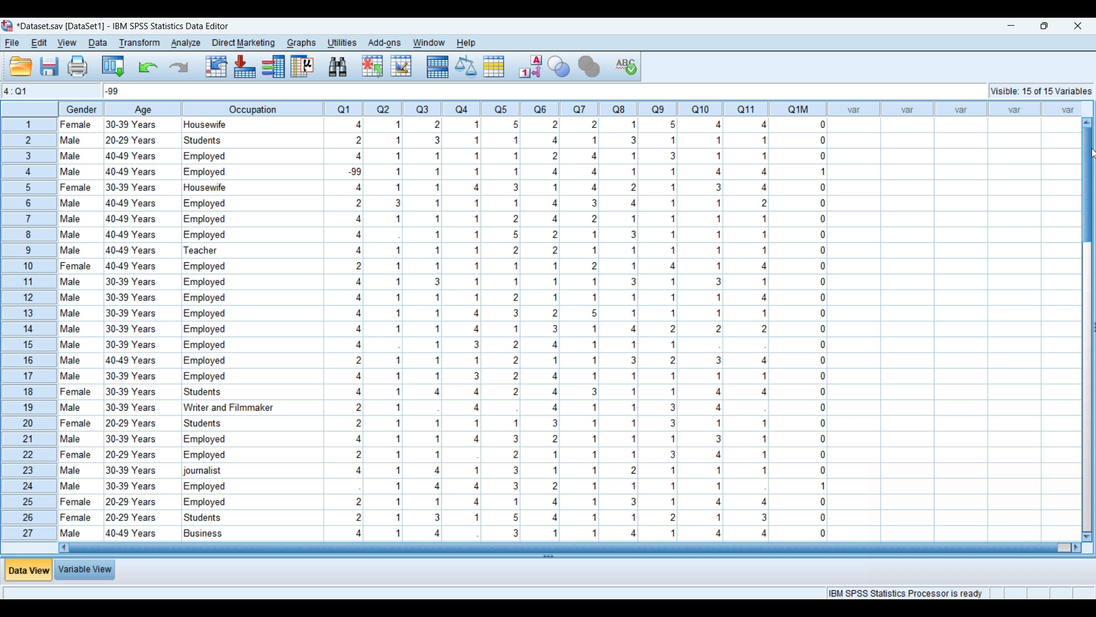
left_click_drag(1089, 175, 1089, 218)
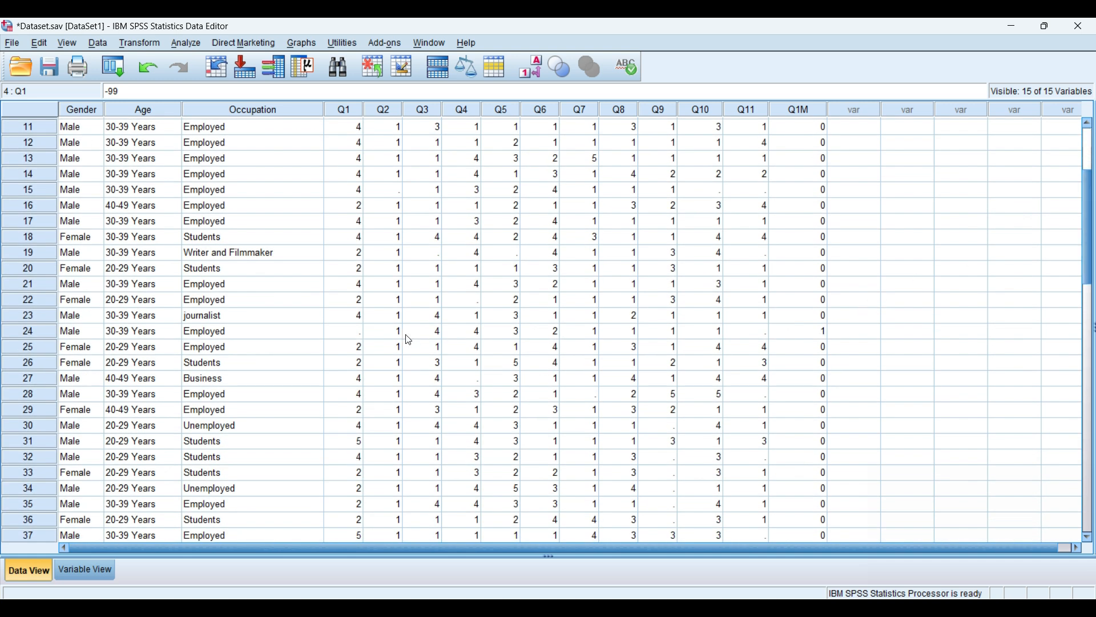
left_click(359, 332)
type("-99")
left_click_drag(1092, 205, 1092, 311)
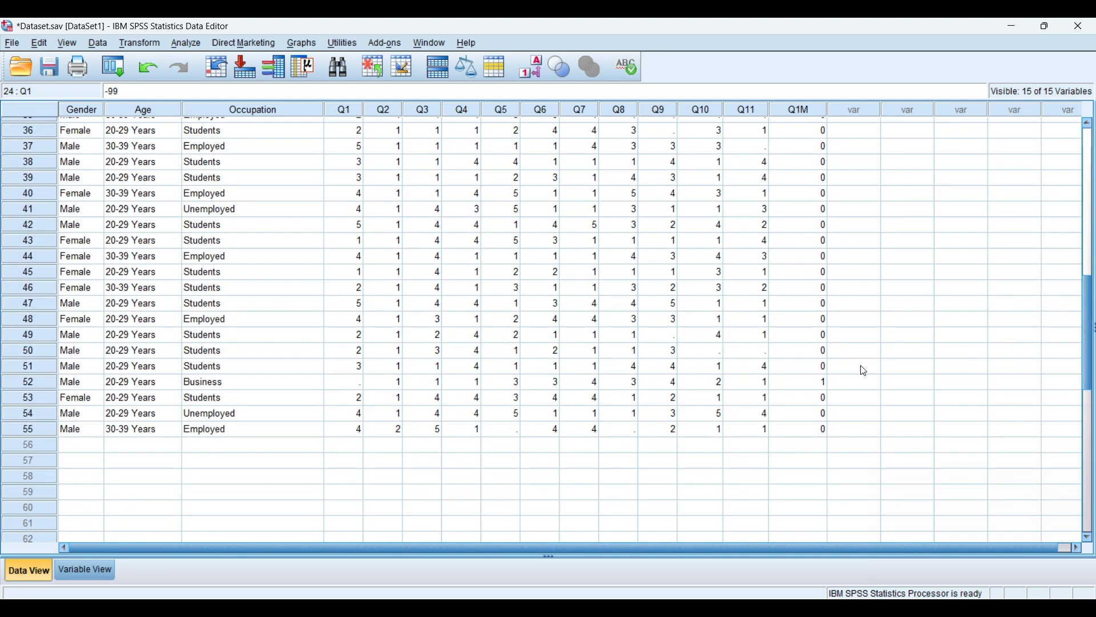
left_click(352, 383)
type("-99")
left_click_drag(1091, 290, 1088, 121)
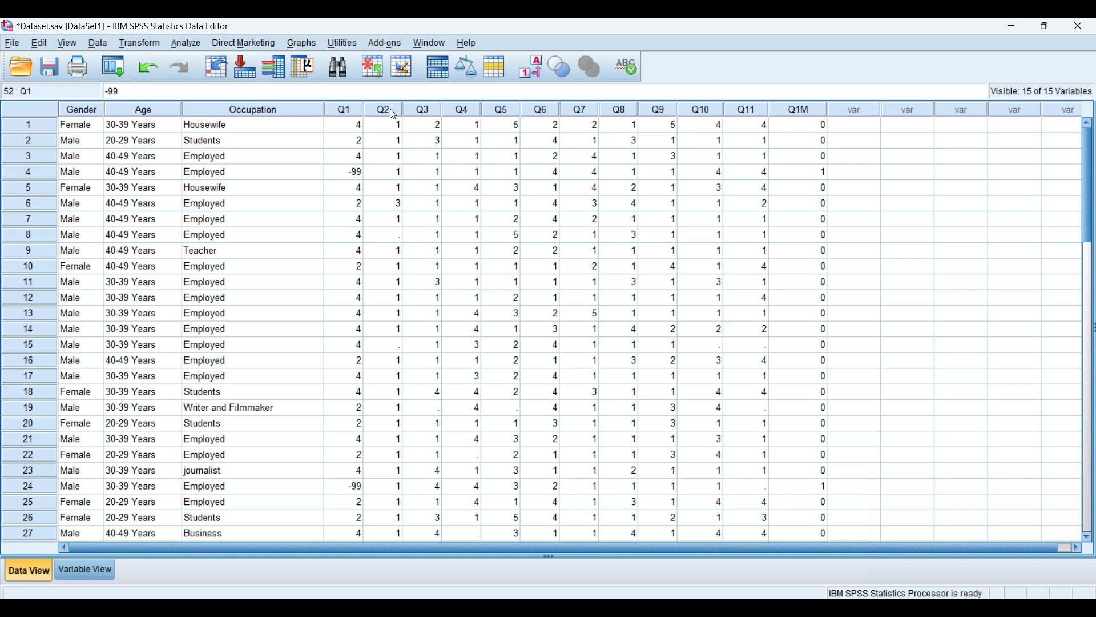
Compute a new variable Q2M with the numeric expression MISSING(Q2).
left_click(139, 41)
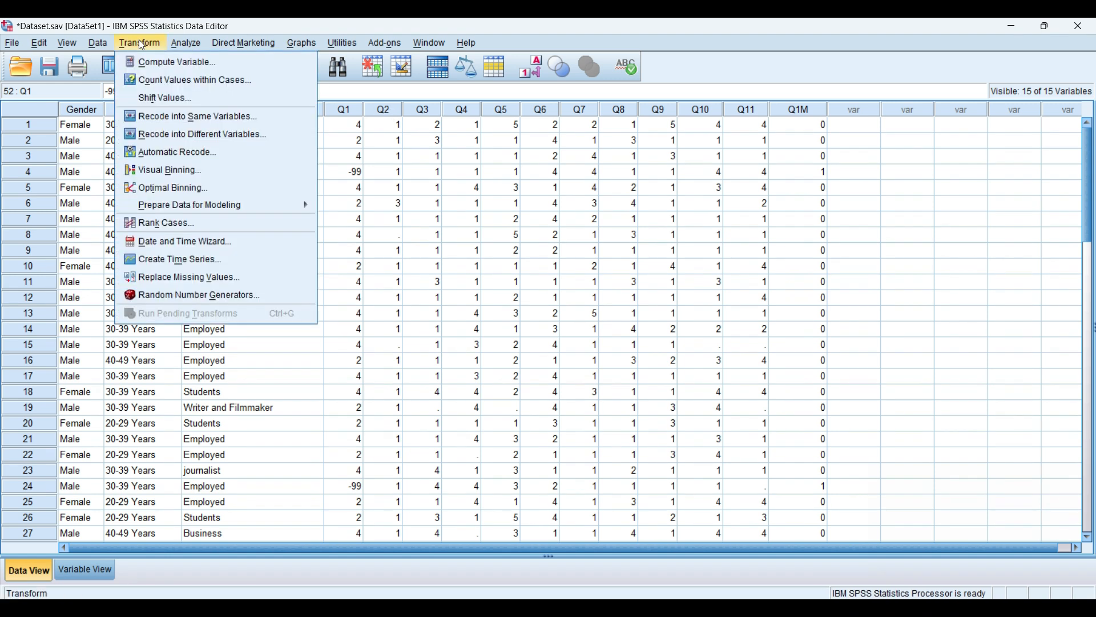
left_click(149, 61)
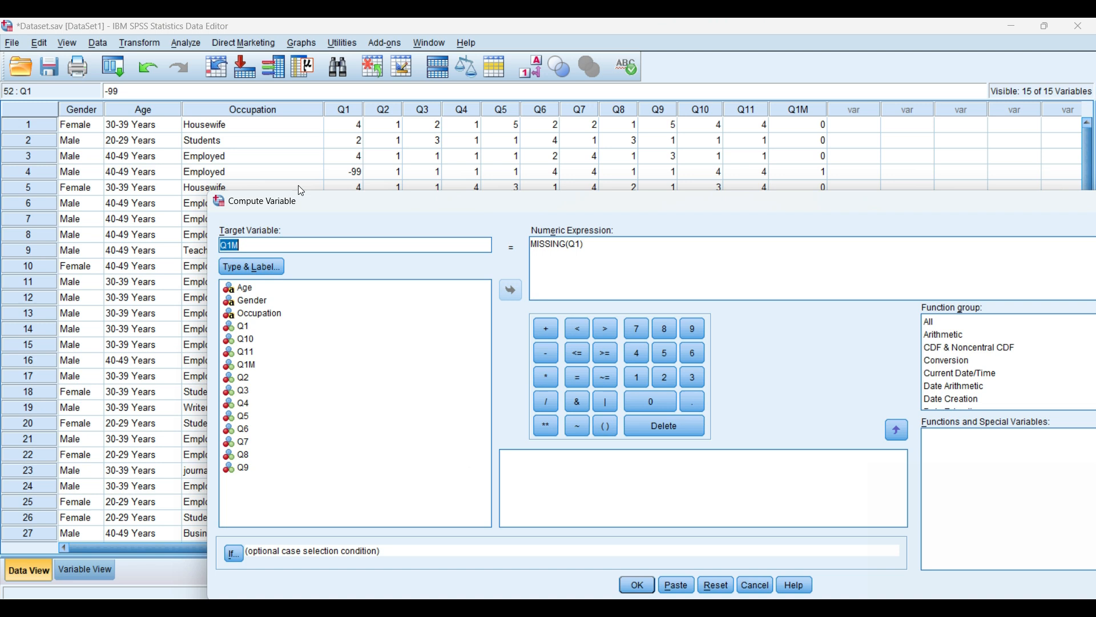
left_click(230, 249)
key("BackSpace")
type("2")
left_click(582, 249)
key("BackSpace")
type("2")
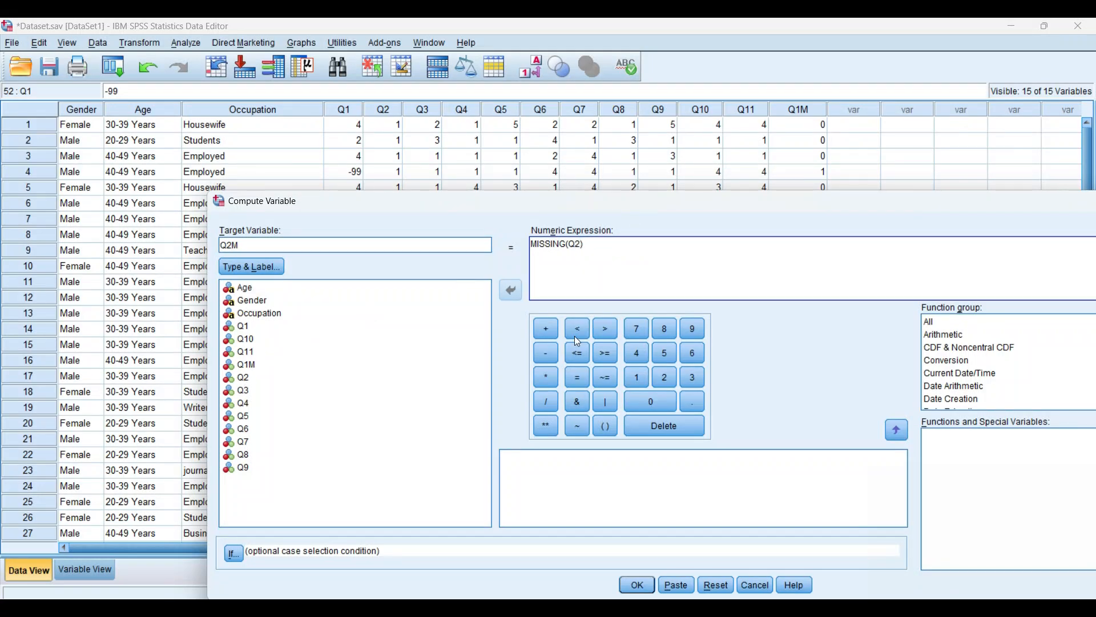
left_click(632, 583)
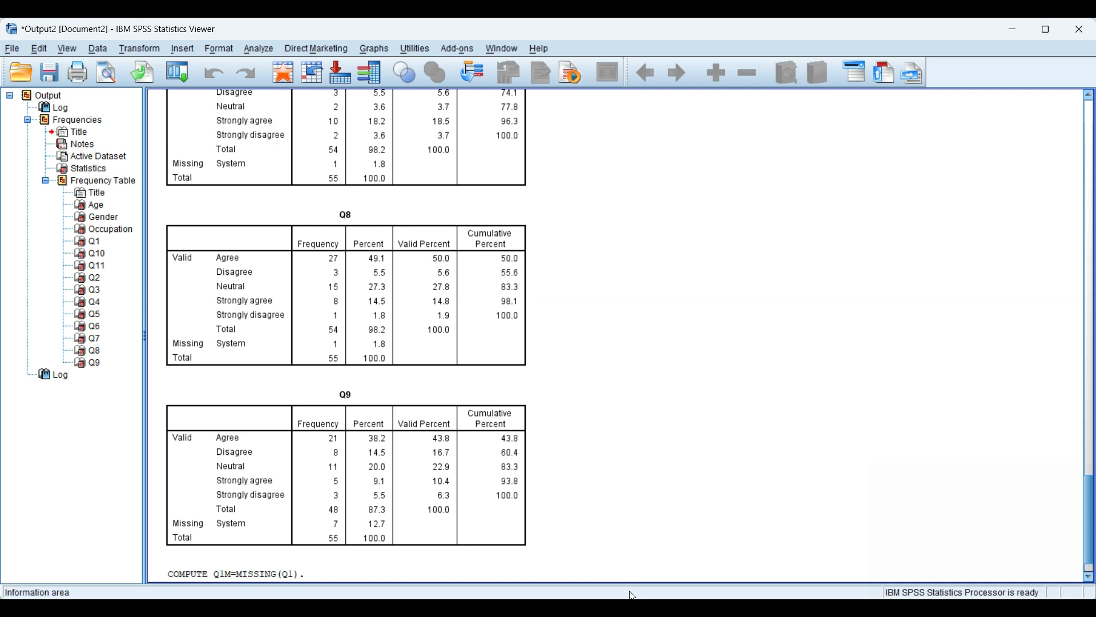
Fill the missing Q2 values flagged by Q2M in rows 8 and 15 with -99 and save the dataset.
left_click(587, 574)
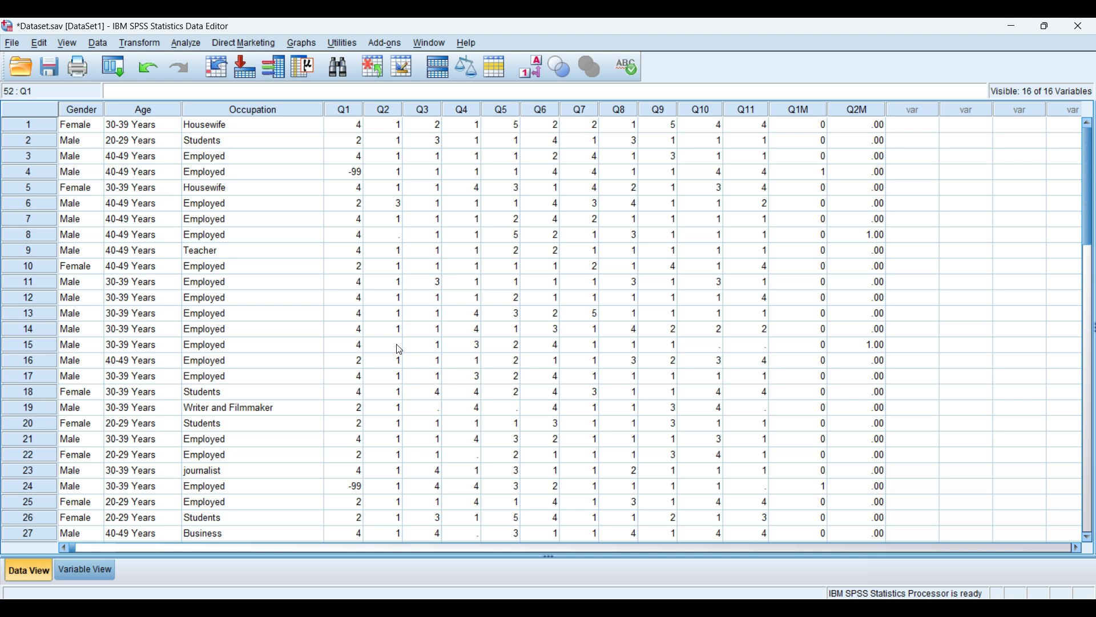
left_click(394, 239)
type("-99")
left_click(392, 348)
type("-99")
left_click_drag(1088, 174, 1093, 124)
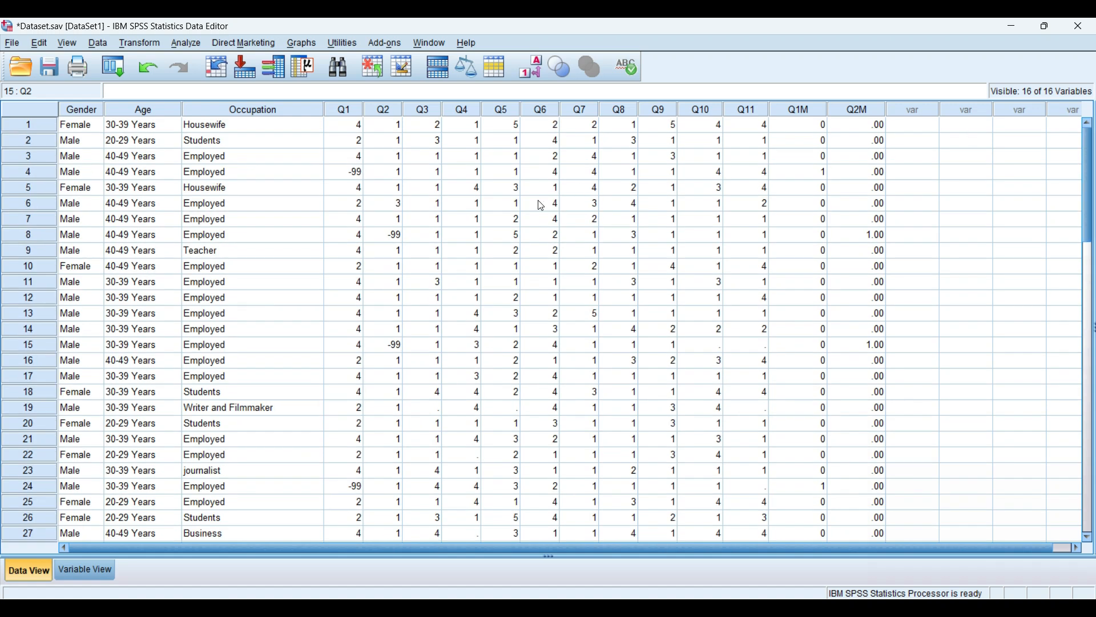
left_click(48, 70)
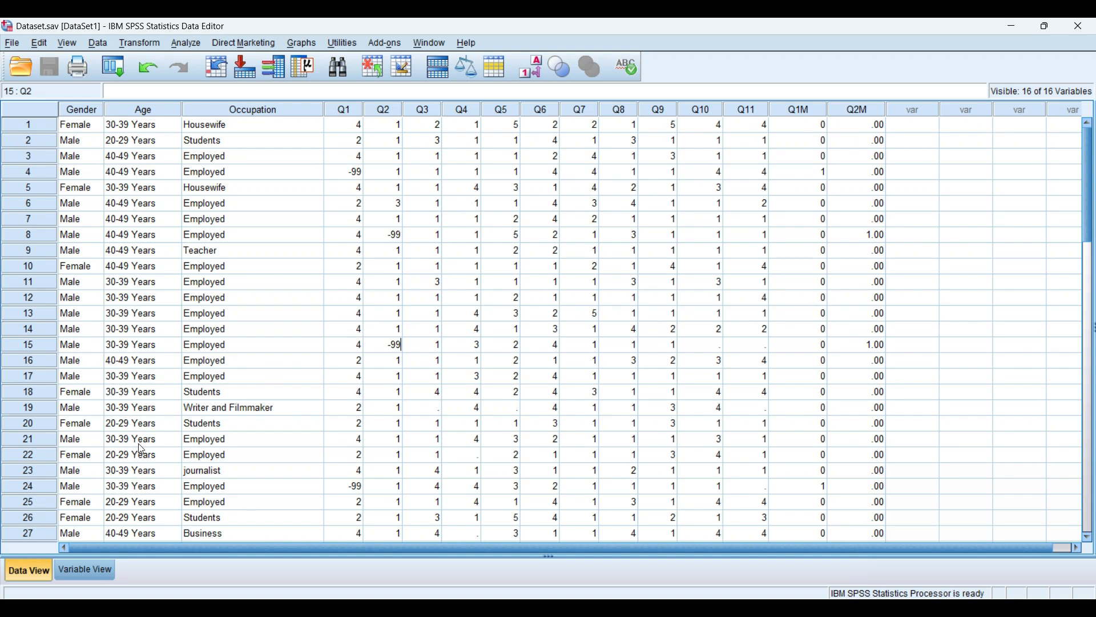
Define -99 as a discrete missing value for variable Q1.
left_click(93, 569)
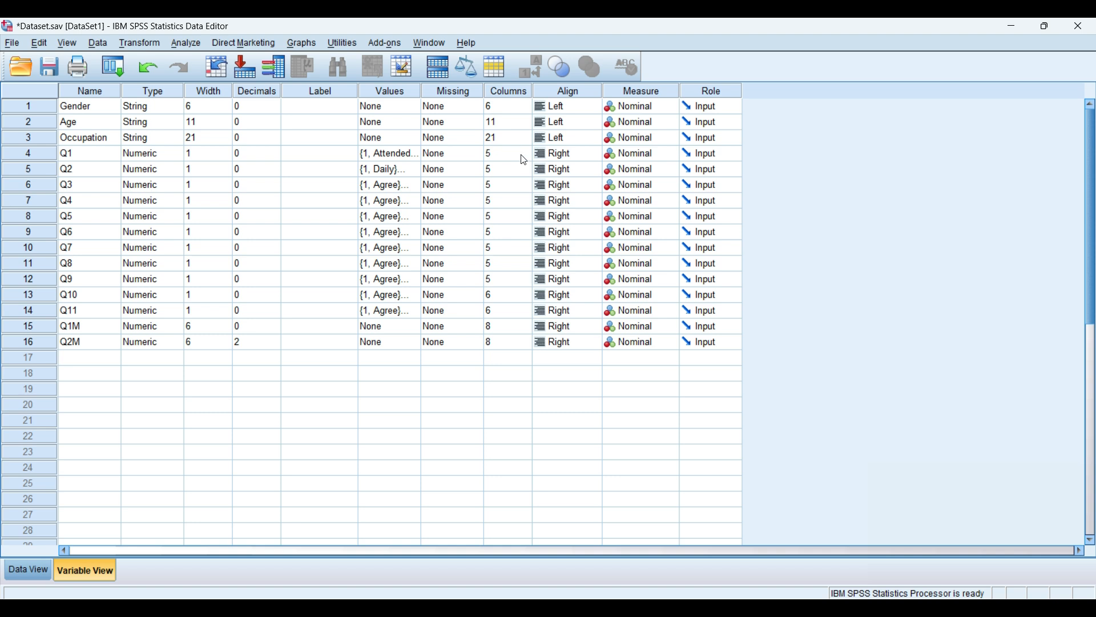
left_click(478, 155)
left_click(478, 155)
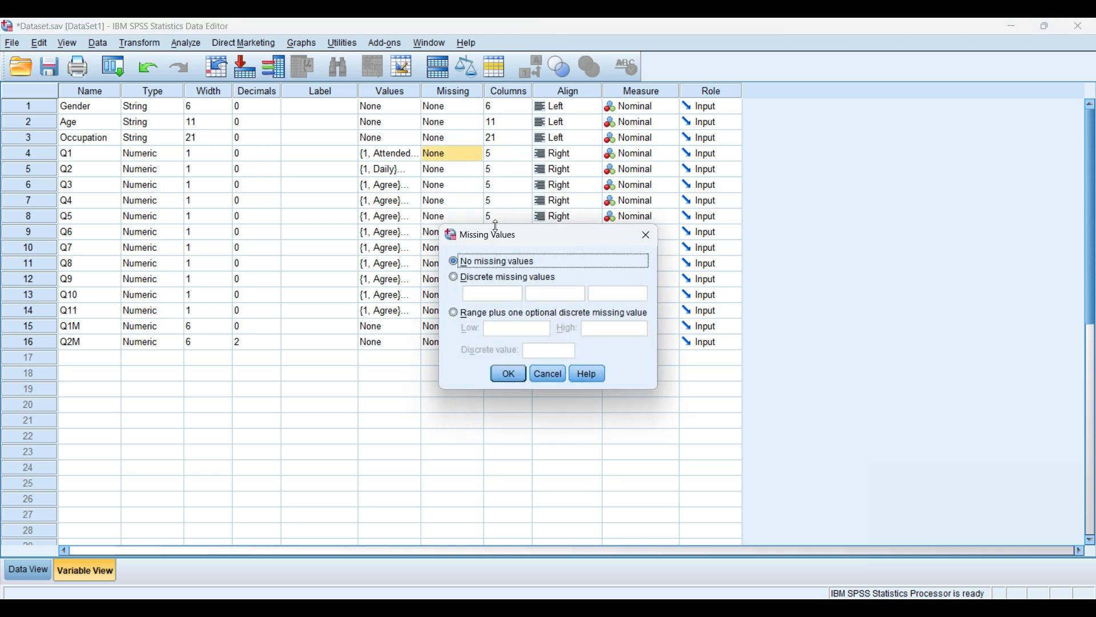
left_click(460, 282)
left_click(484, 295)
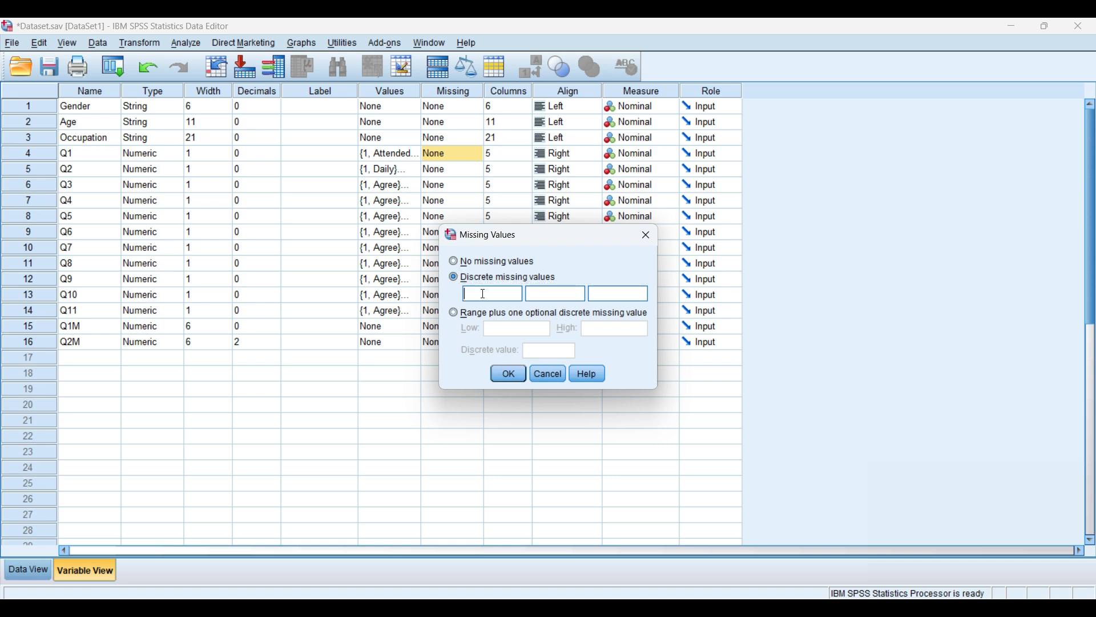
type("-99")
left_click(508, 370)
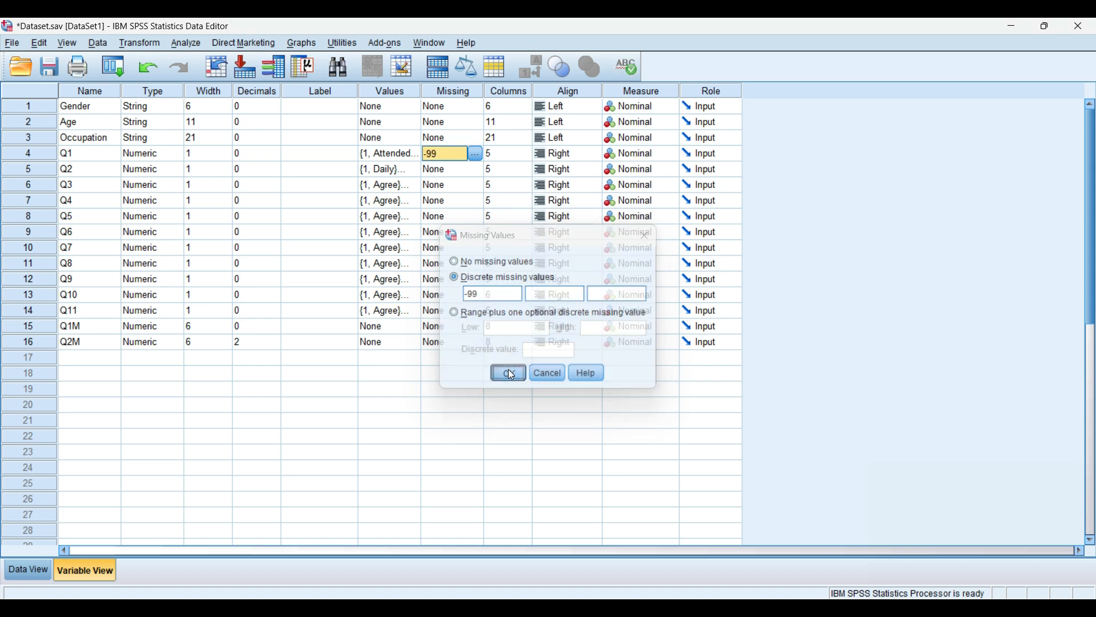
Define -99 as a discrete missing value for variable Q2 and save the dataset.
left_click(472, 170)
left_click(474, 170)
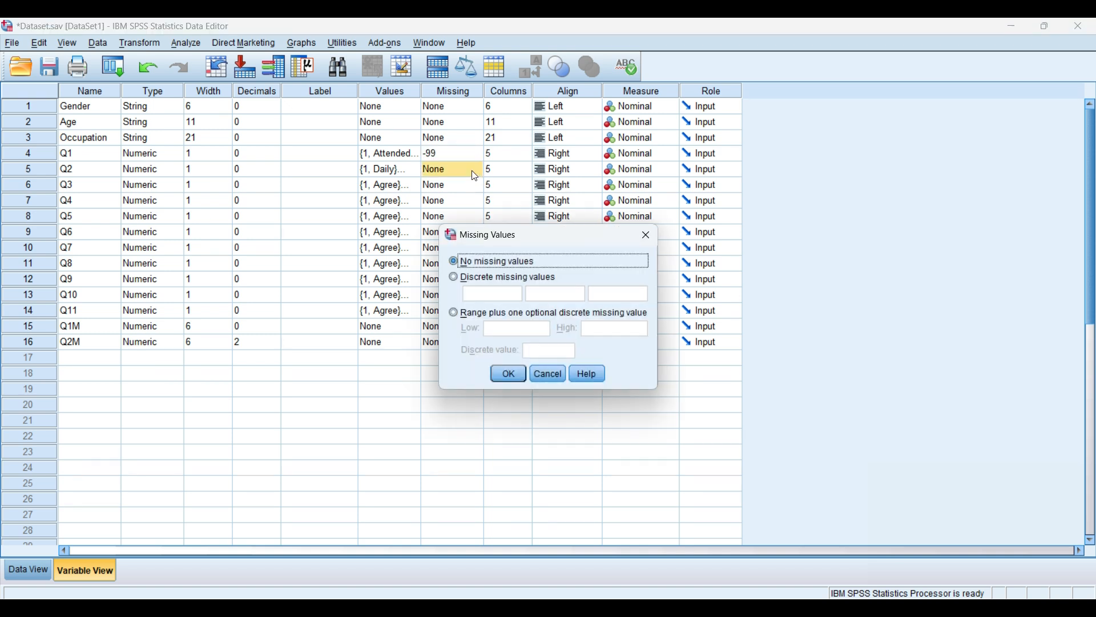
left_click(468, 283)
left_click(475, 293)
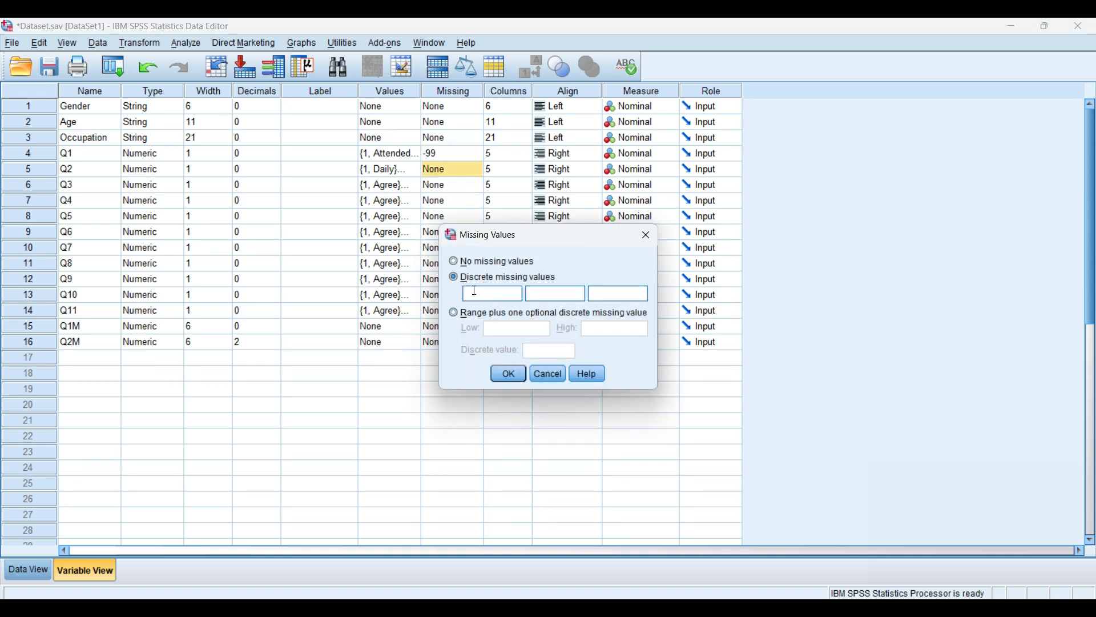
type("-99")
left_click(508, 375)
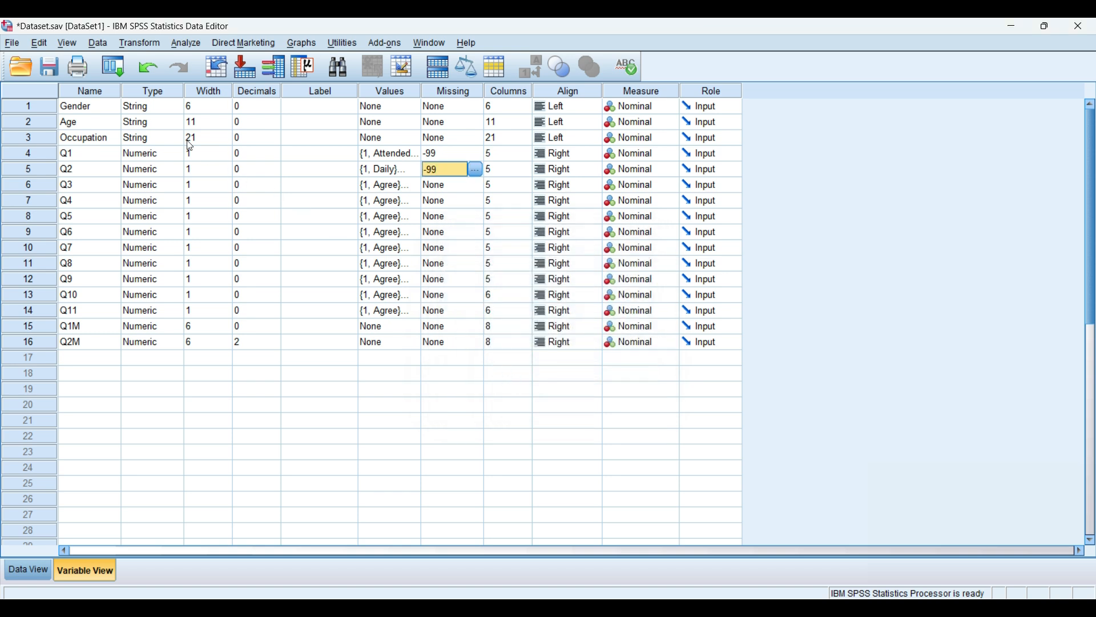
left_click(53, 67)
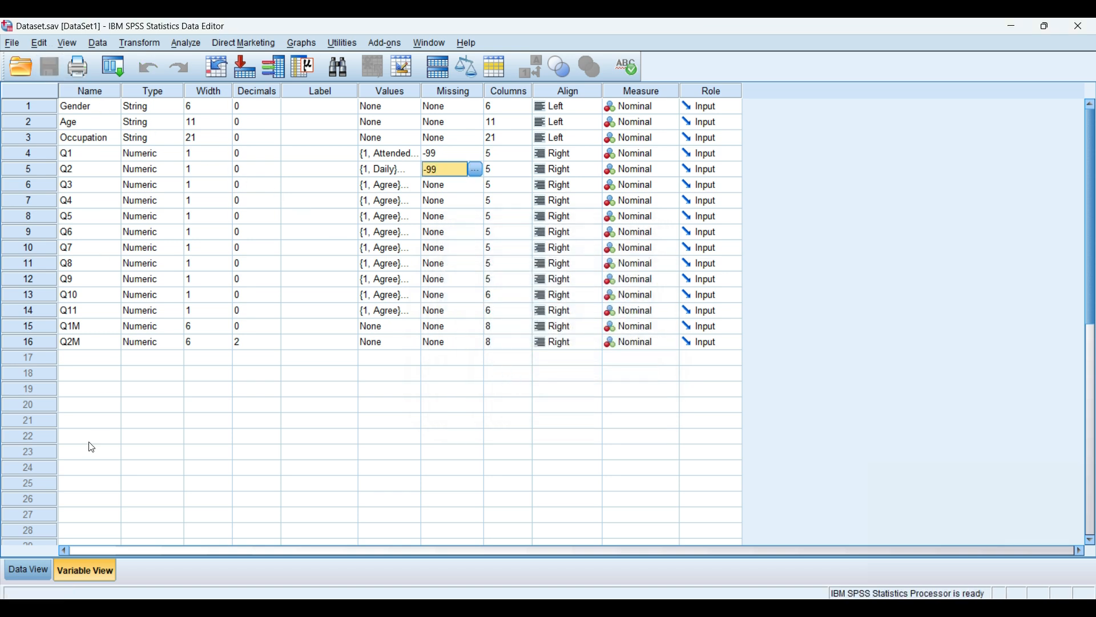
Reset the Frequencies setup, run frequencies for only Q1 and Q2, and review the resulting tables.
left_click(33, 567)
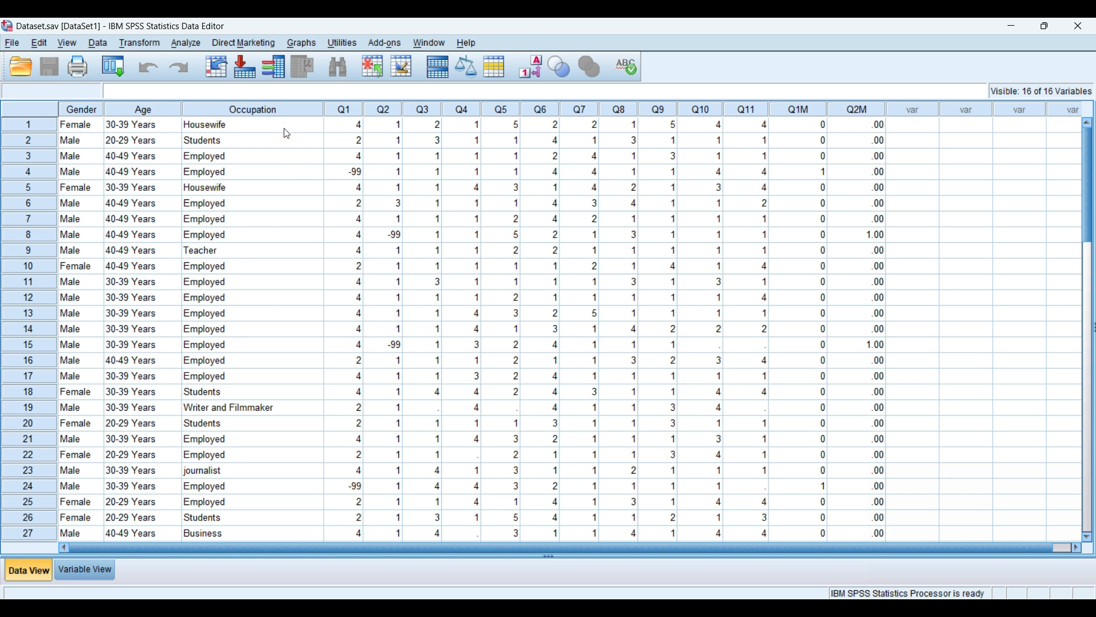
left_click(179, 47)
mouse_move(211, 80)
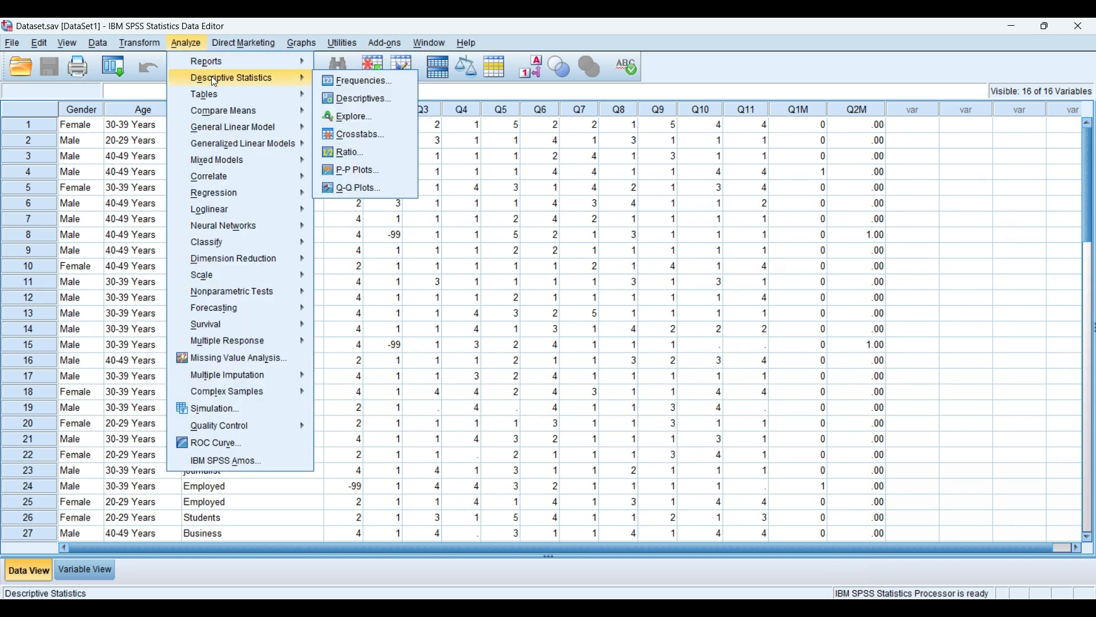
left_click(350, 86)
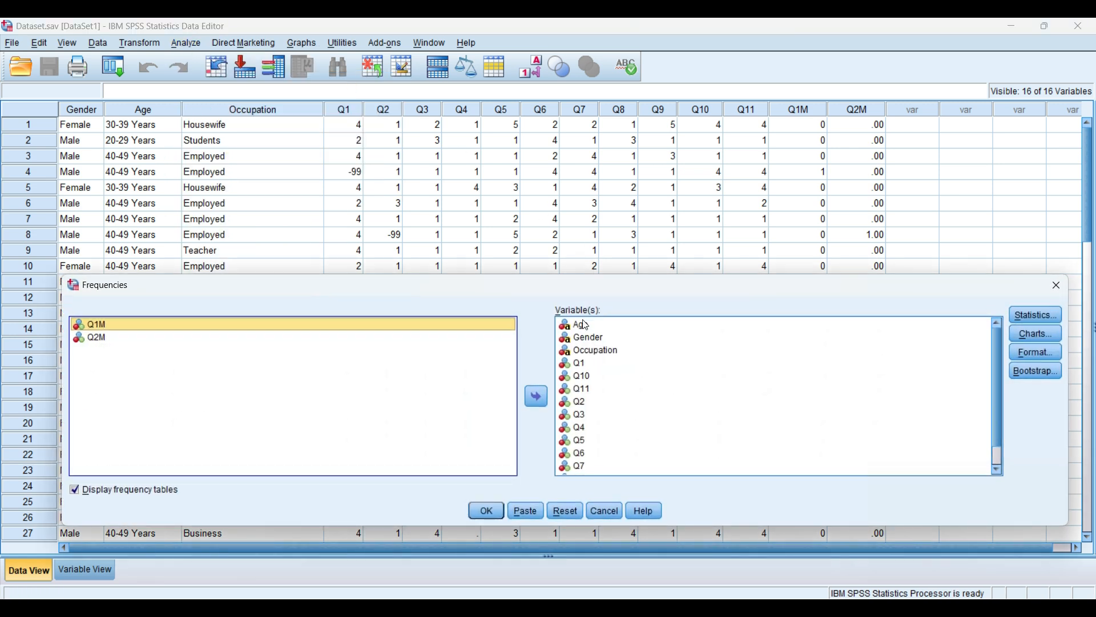
left_click(569, 513)
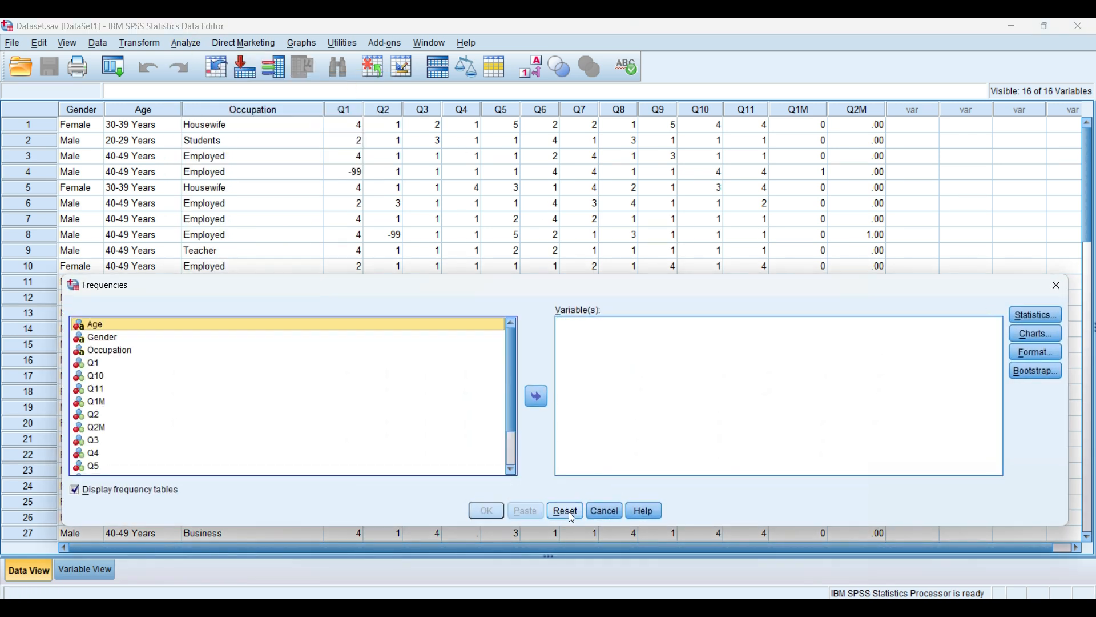
left_click(94, 363)
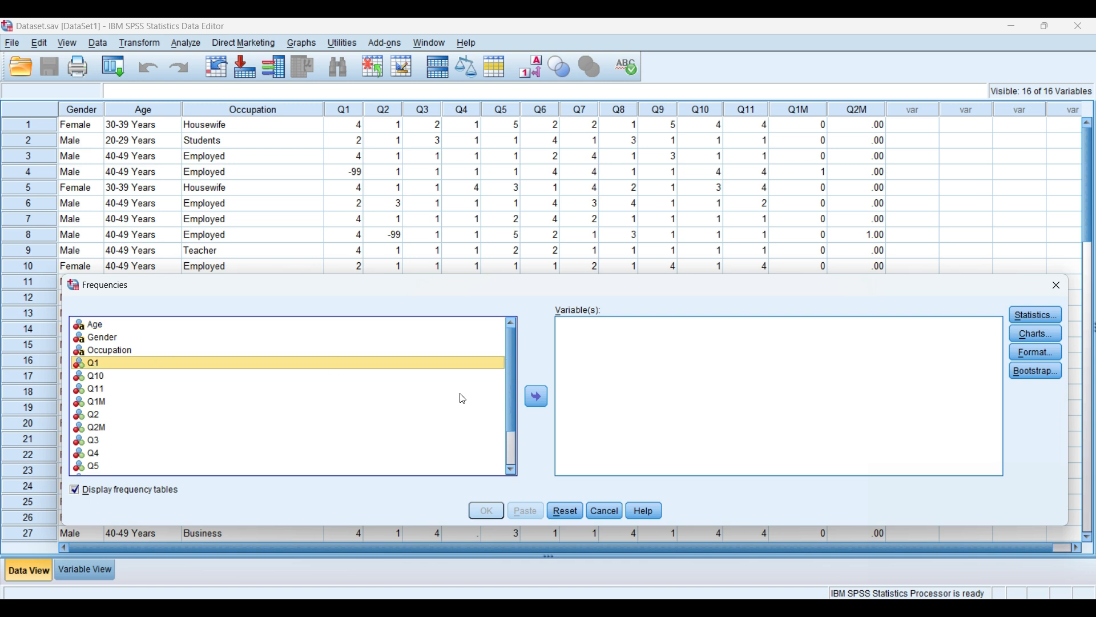
left_click(537, 396)
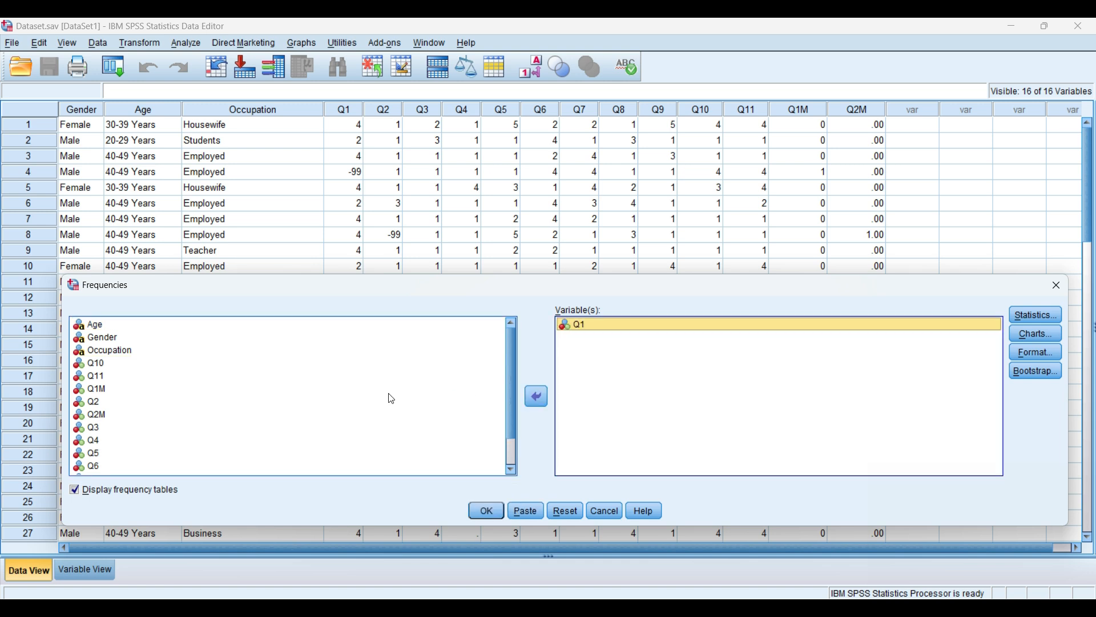
left_click(96, 402)
left_click(537, 396)
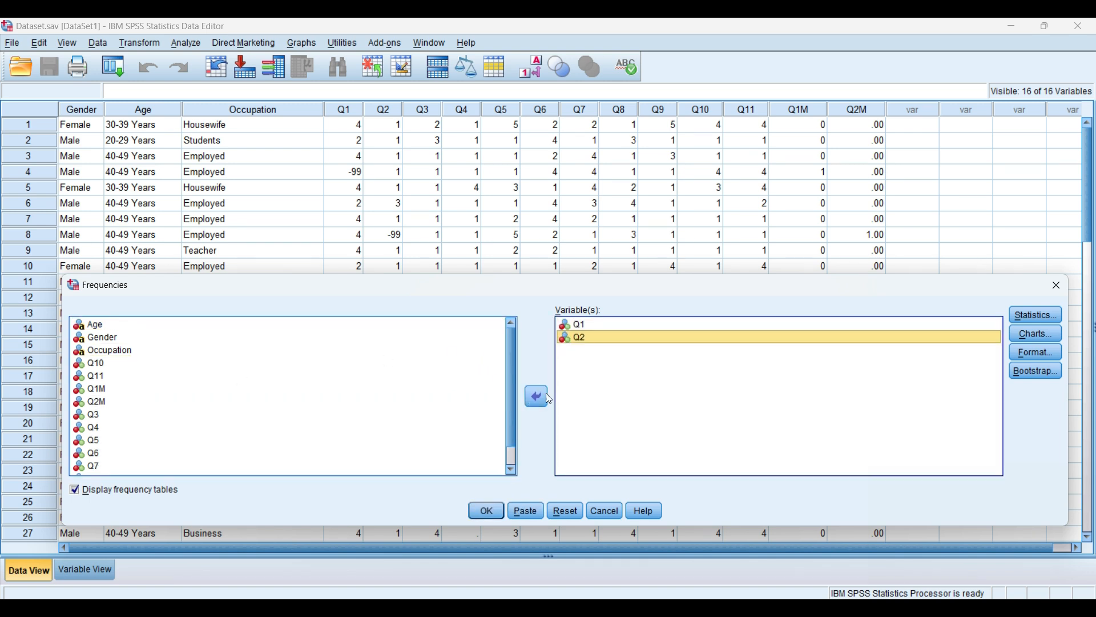
left_click(485, 510)
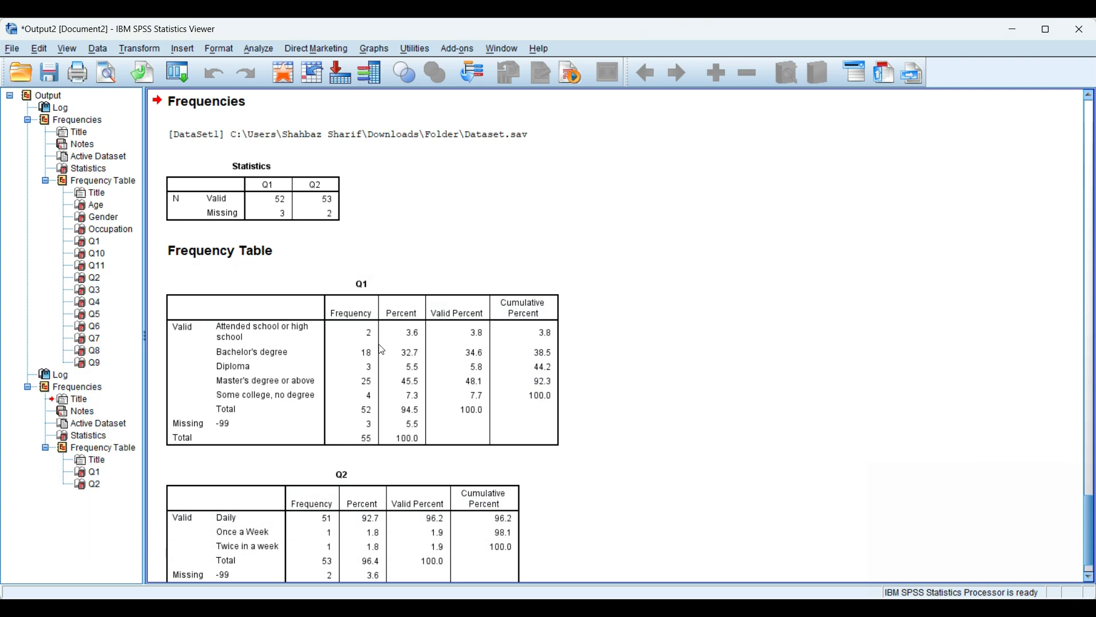
left_click(280, 204)
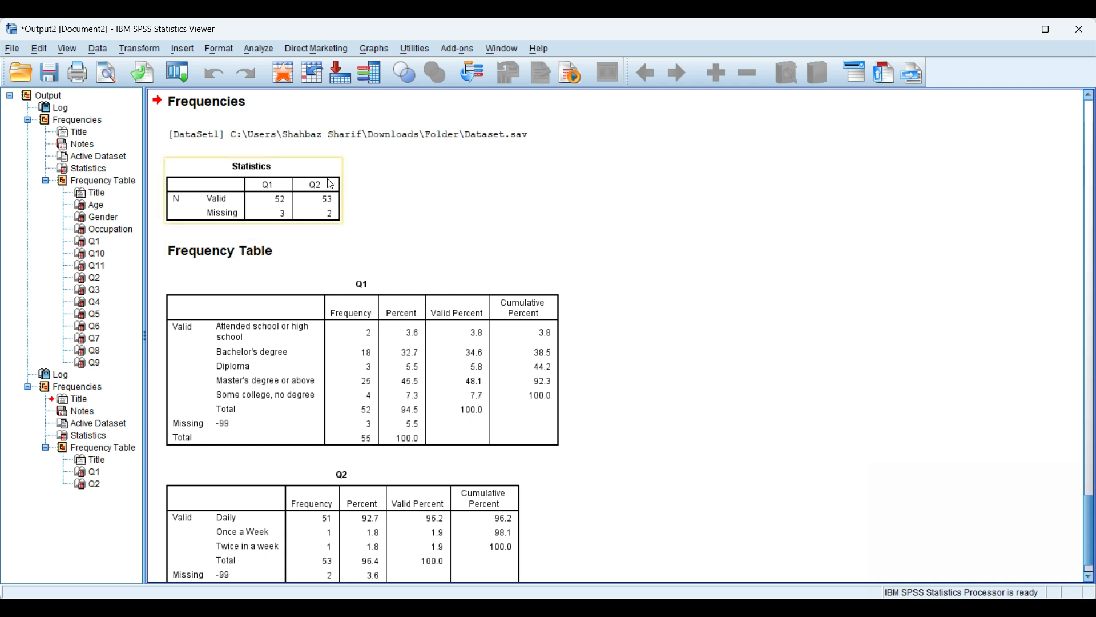
left_click(406, 353)
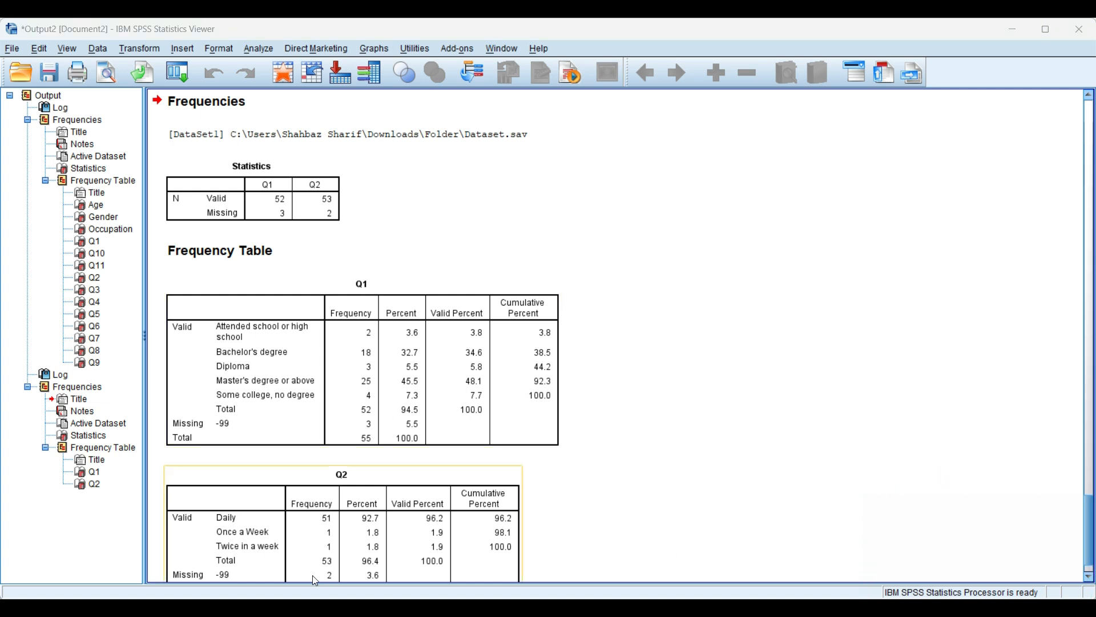
Replace the missing values of Q1 using the series mean method and check the new column in the dataset.
mouse_move(628, 607)
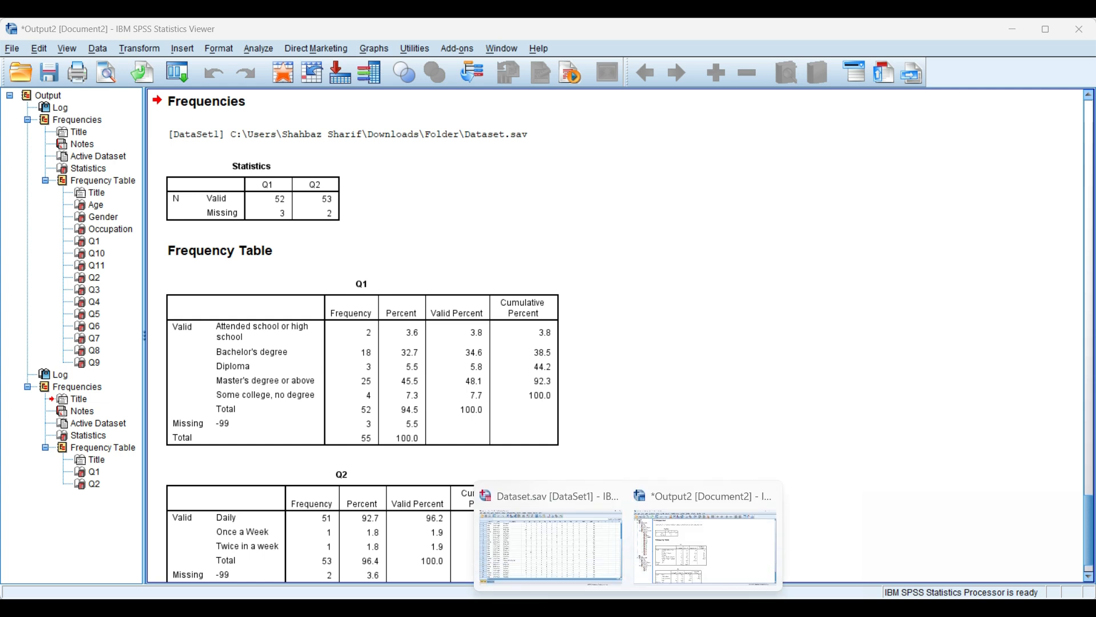
left_click(581, 570)
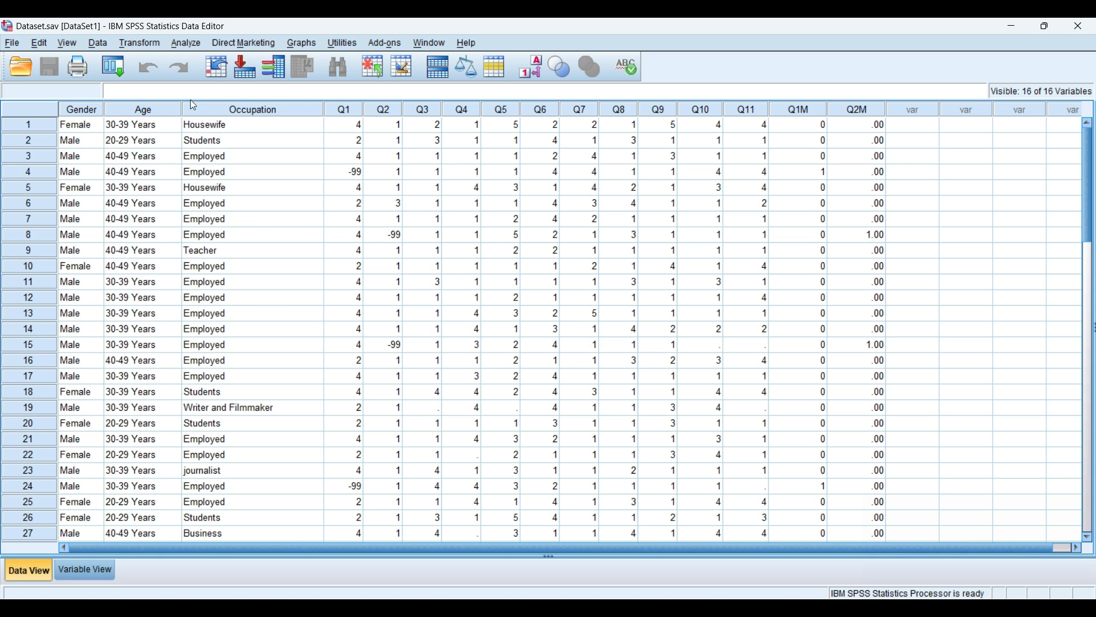
left_click(140, 44)
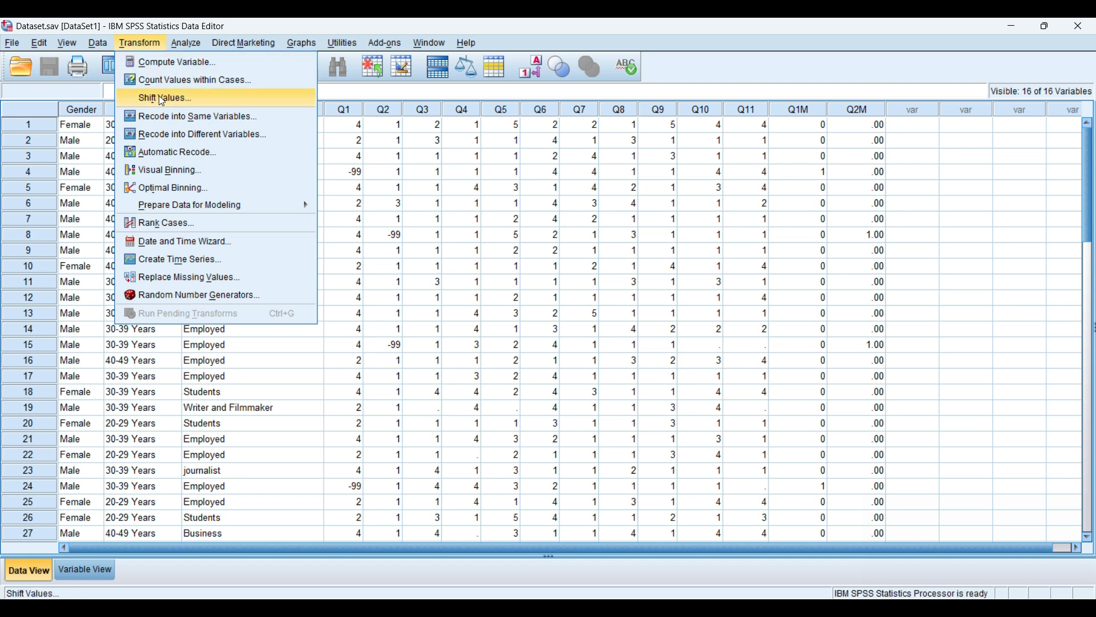
left_click(180, 275)
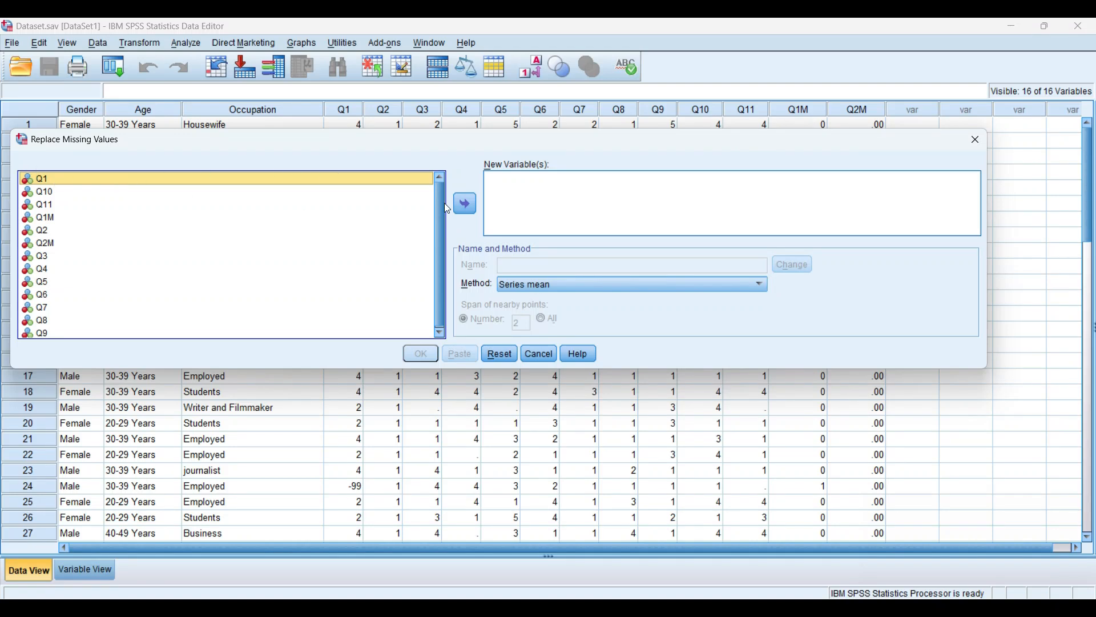
left_click(464, 205)
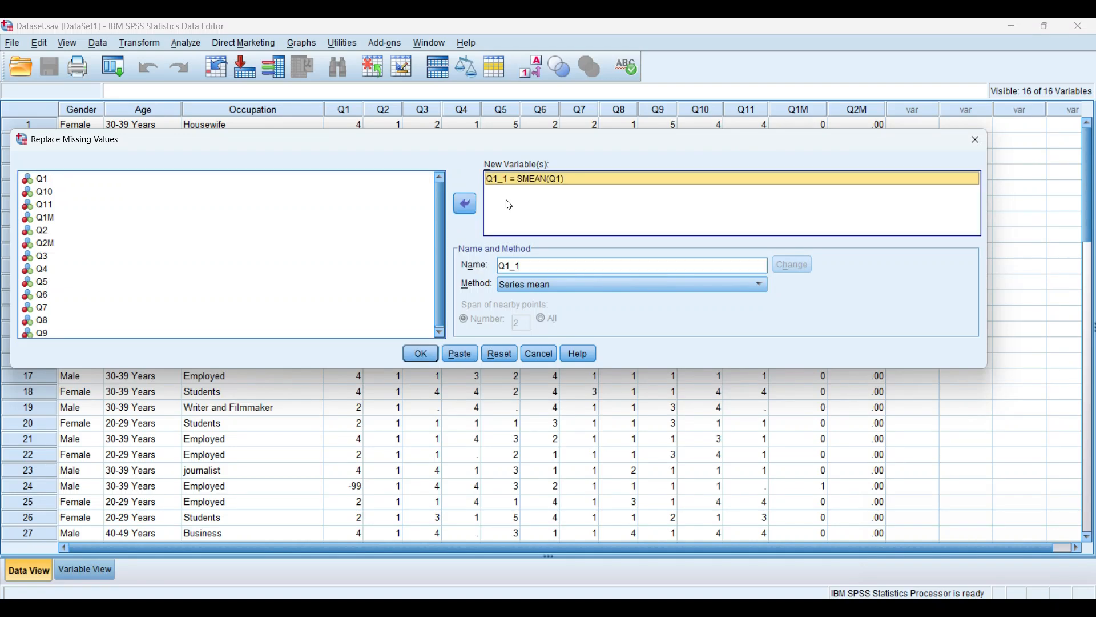
left_click(547, 286)
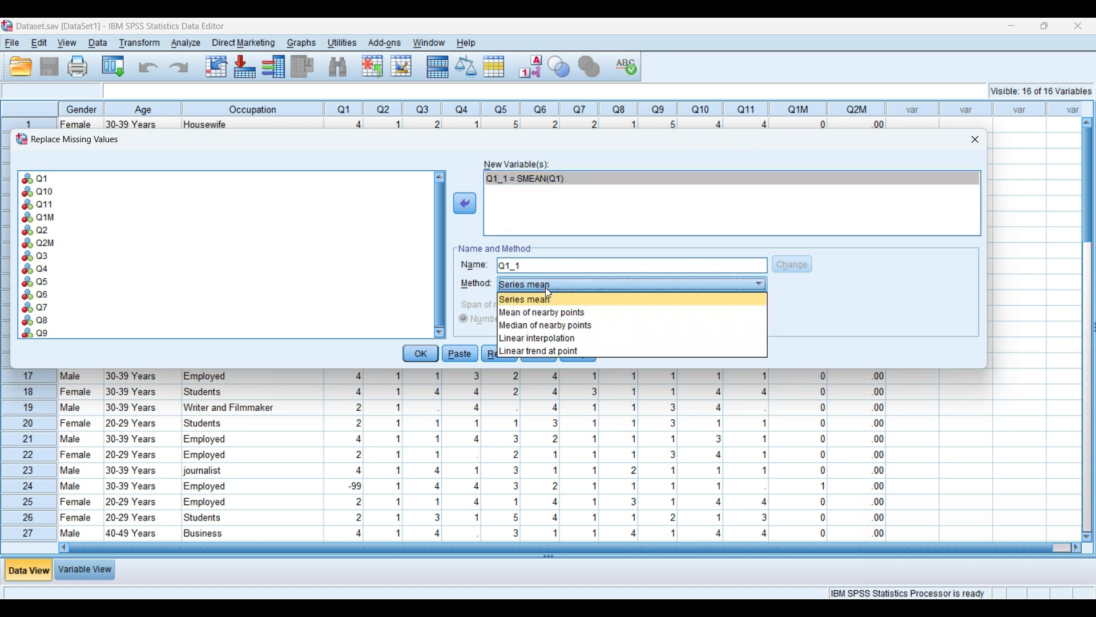
left_click(532, 299)
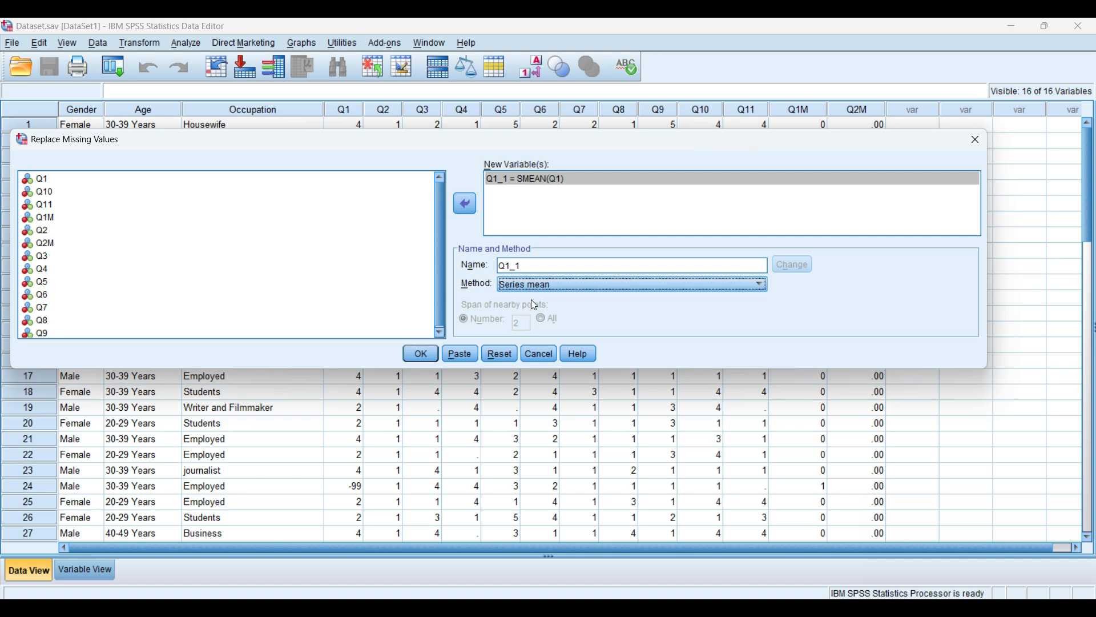
left_click(427, 352)
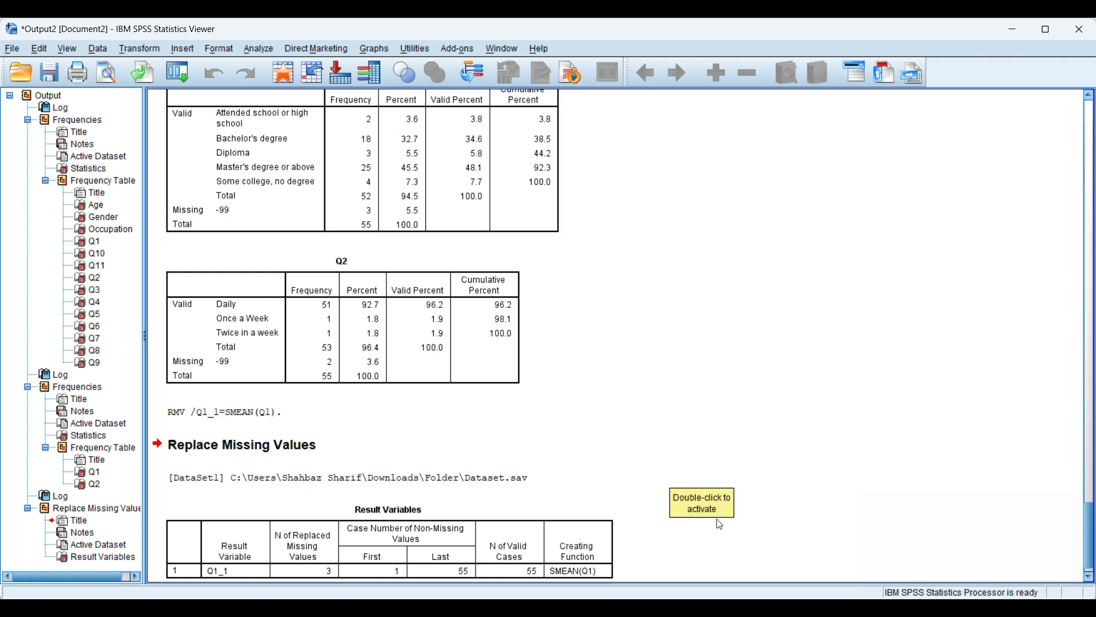
left_click(549, 543)
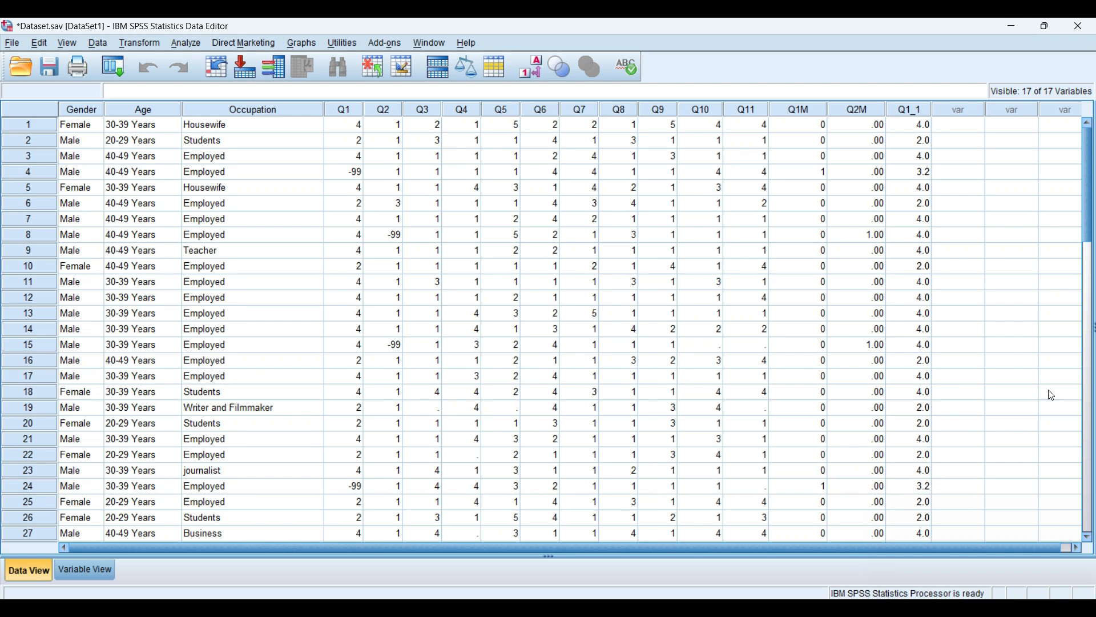
left_click_drag(1092, 201, 1089, 358)
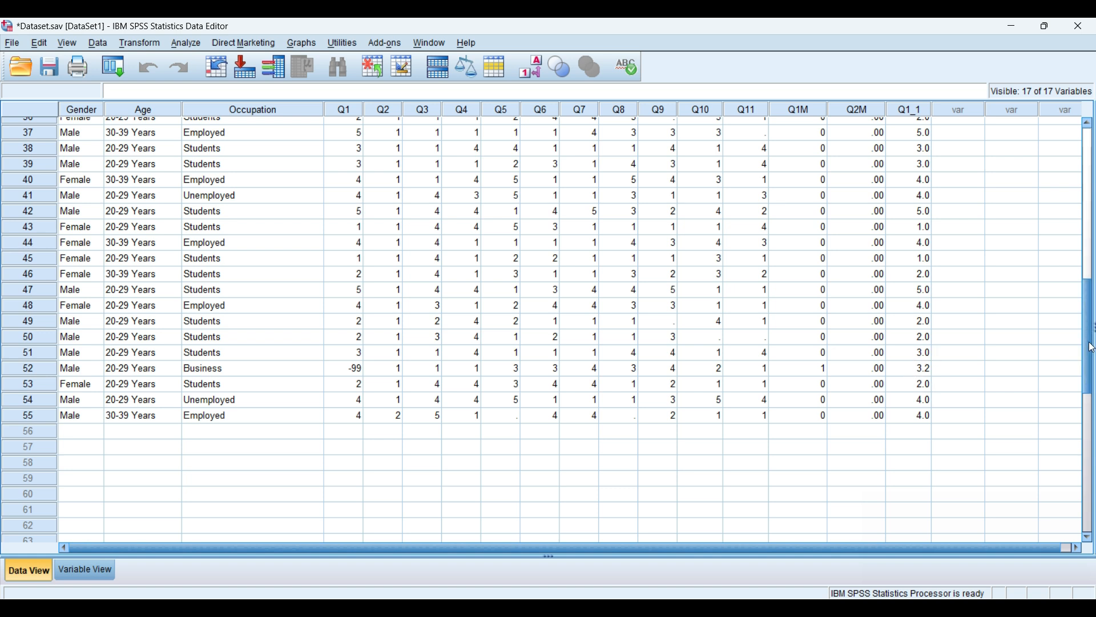
left_click_drag(1089, 346, 1089, 193)
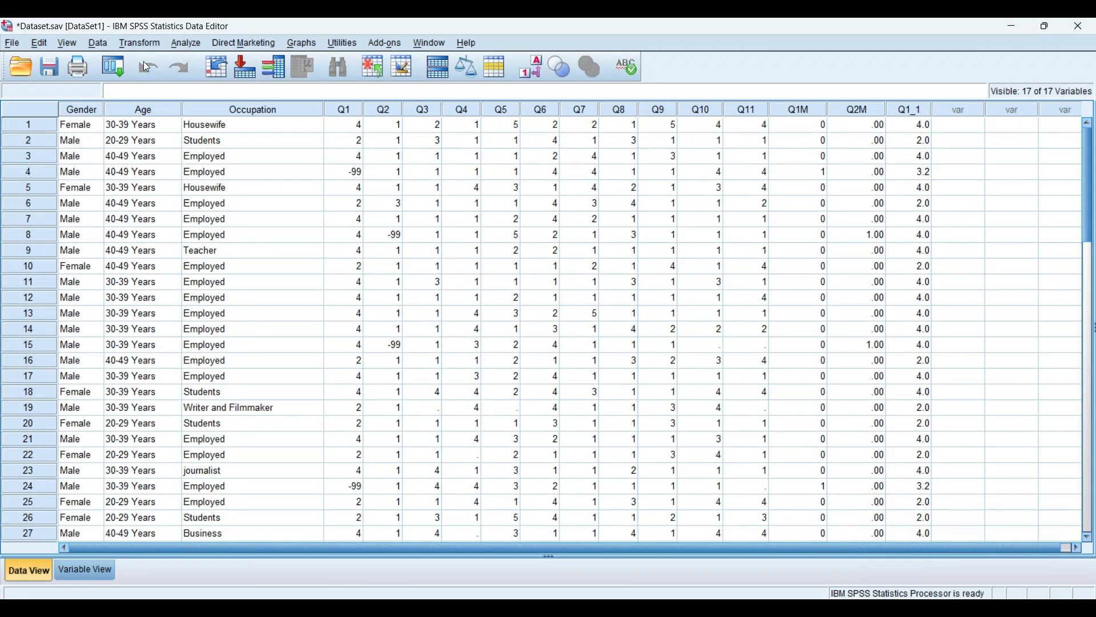
Reset the Replace Missing Values setup, replace the missing values of Q2 with the series mean, and return to the dataset.
left_click(130, 44)
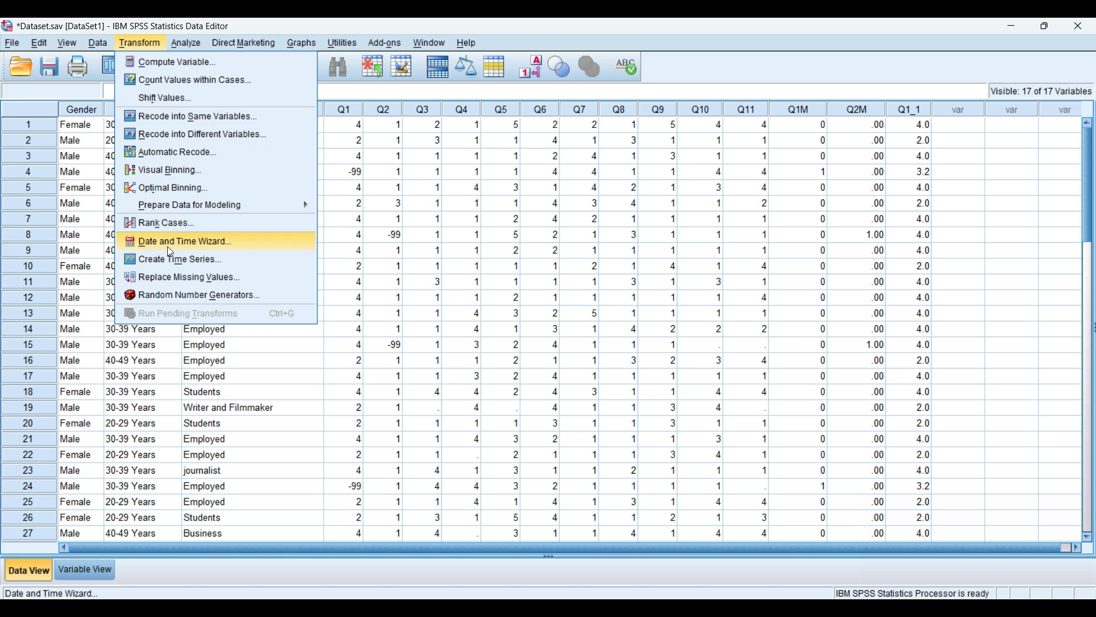
left_click(181, 278)
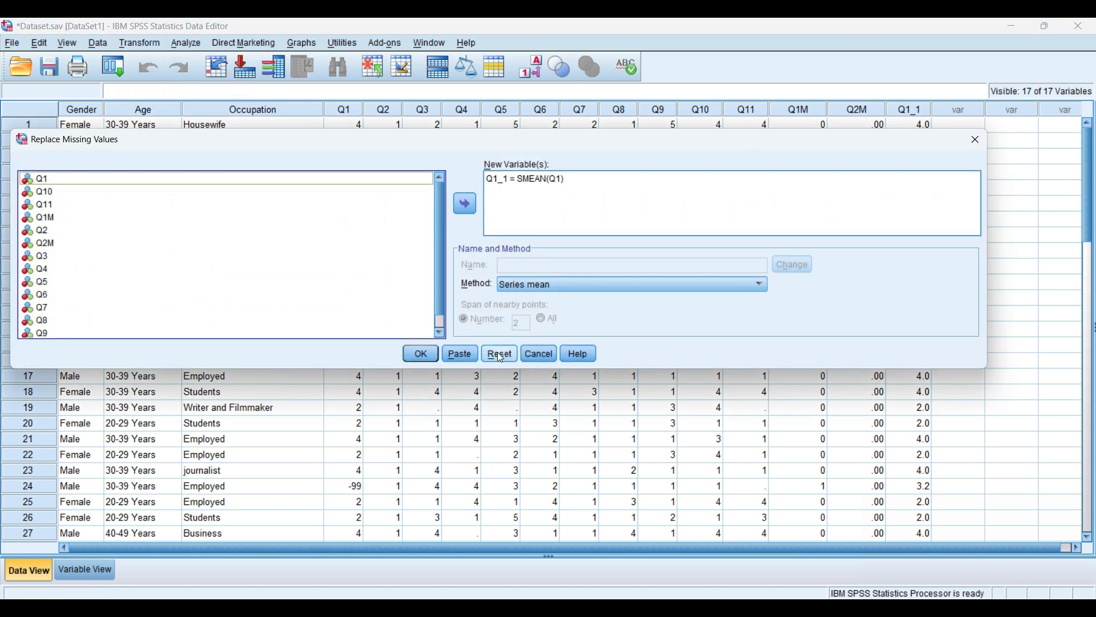
left_click(498, 352)
left_click(53, 233)
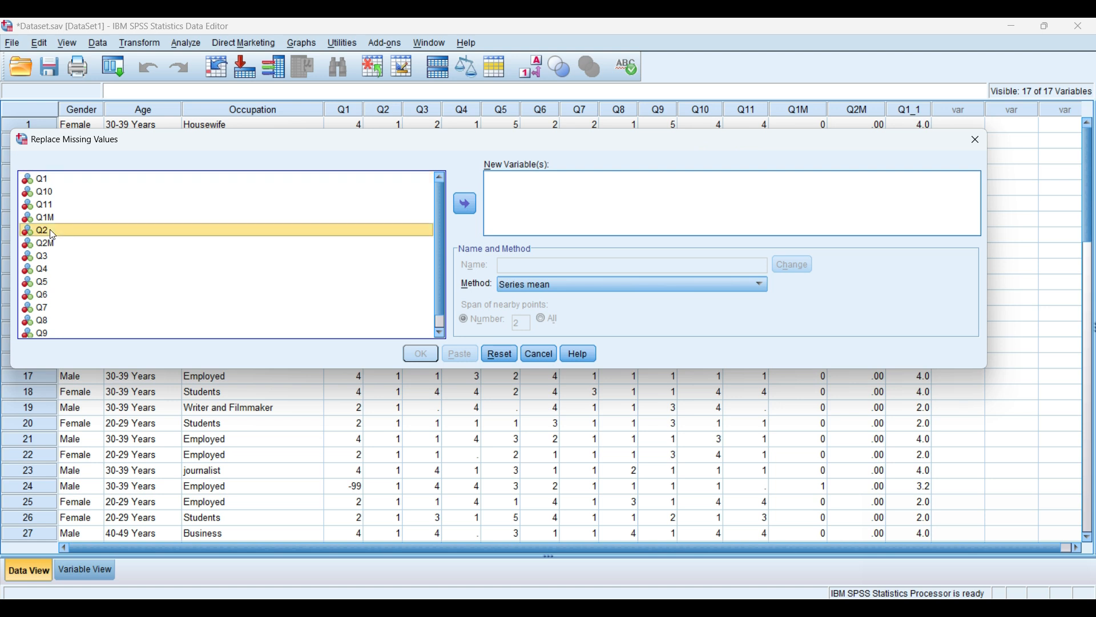
left_click(465, 205)
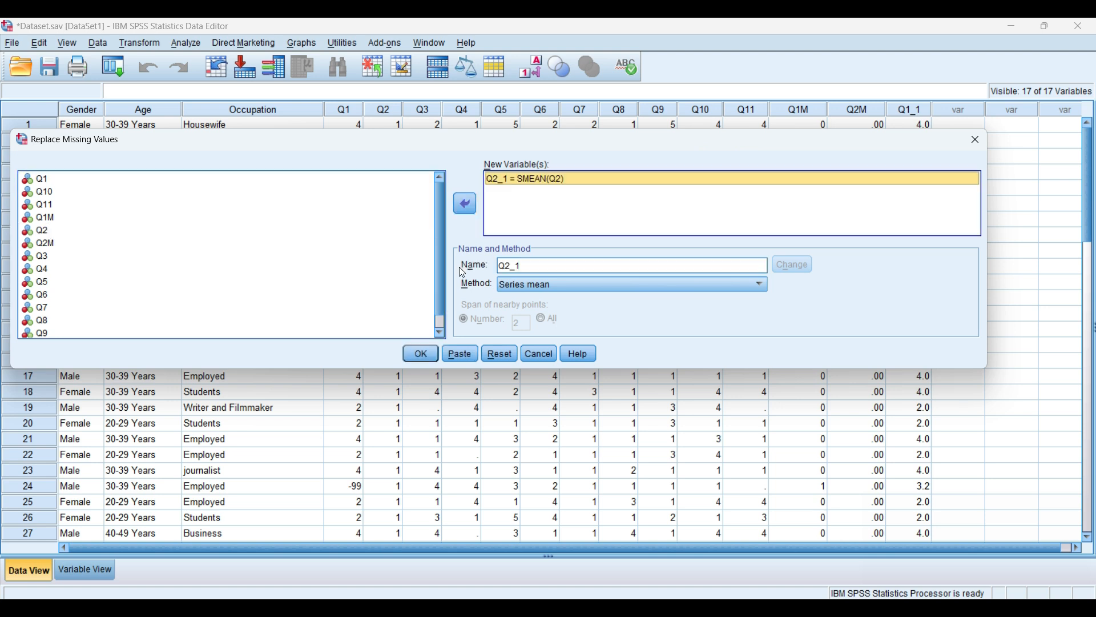
left_click(421, 354)
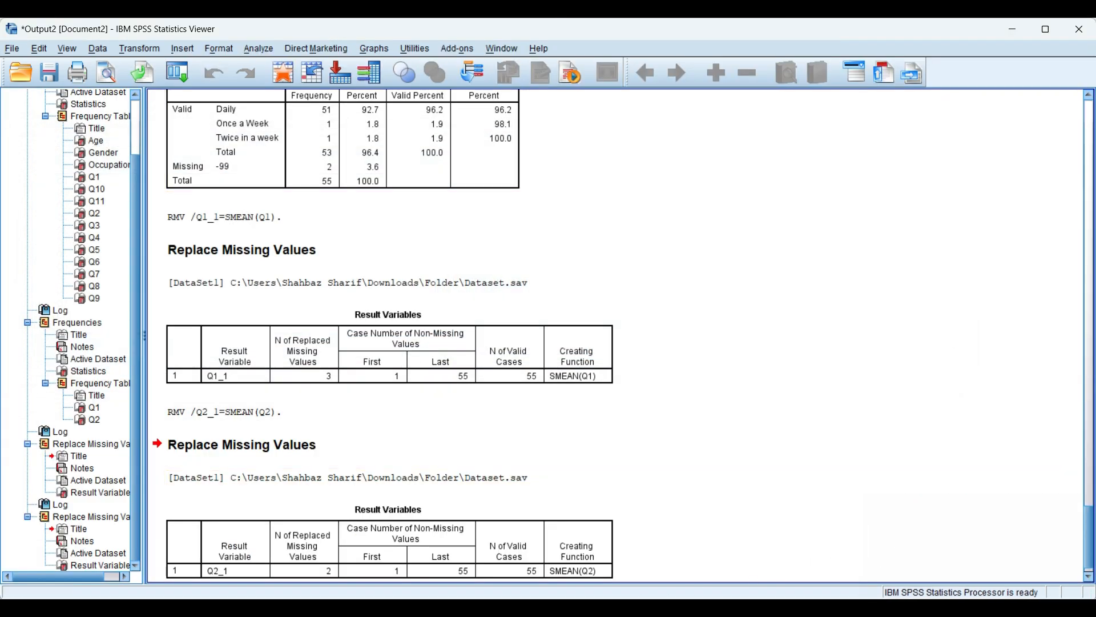
left_click(570, 573)
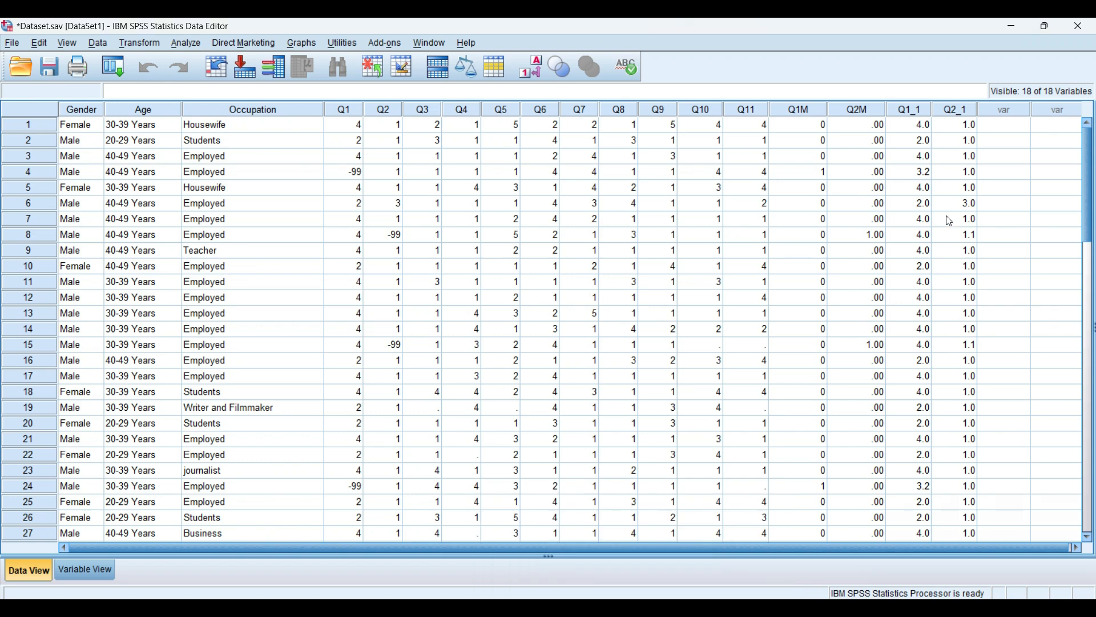